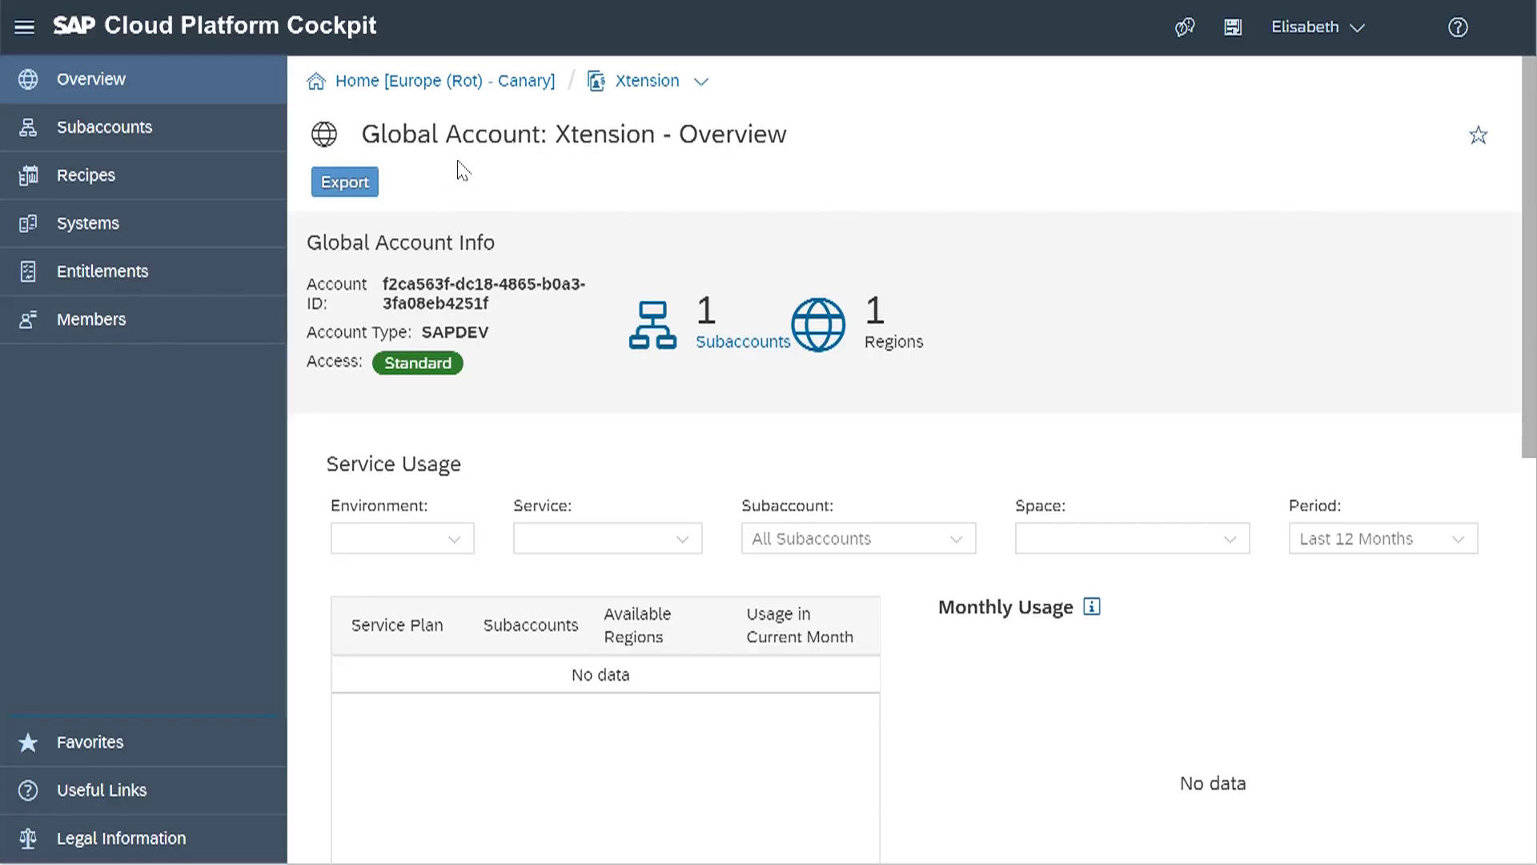
- Register 'openSAP demo system' as an SAP S/4HANA Cloud system to generate its token
click(94, 228)
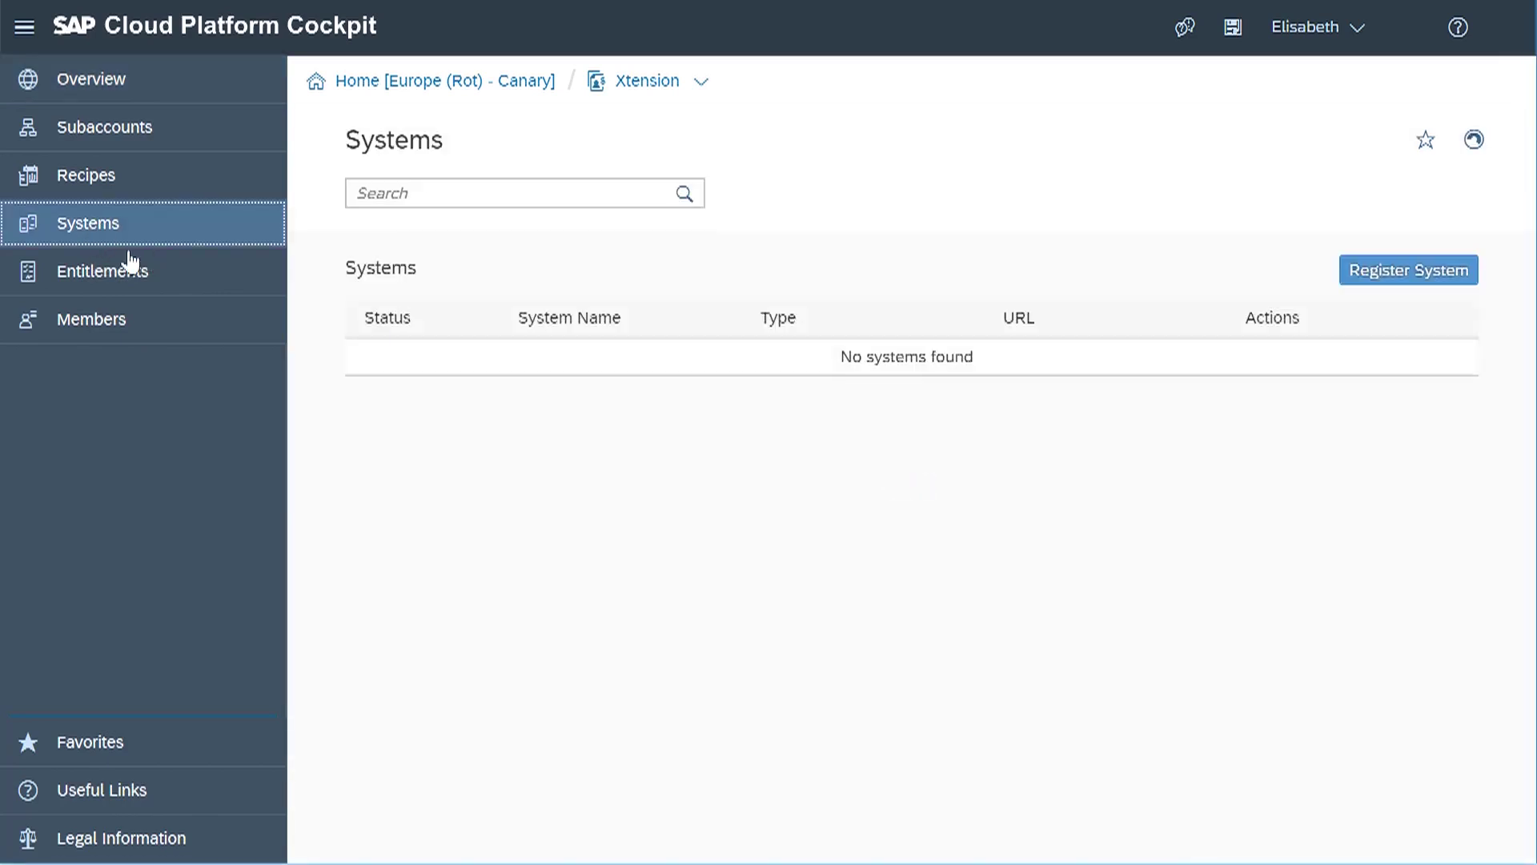
click(1393, 271)
text(openSAP demo system)
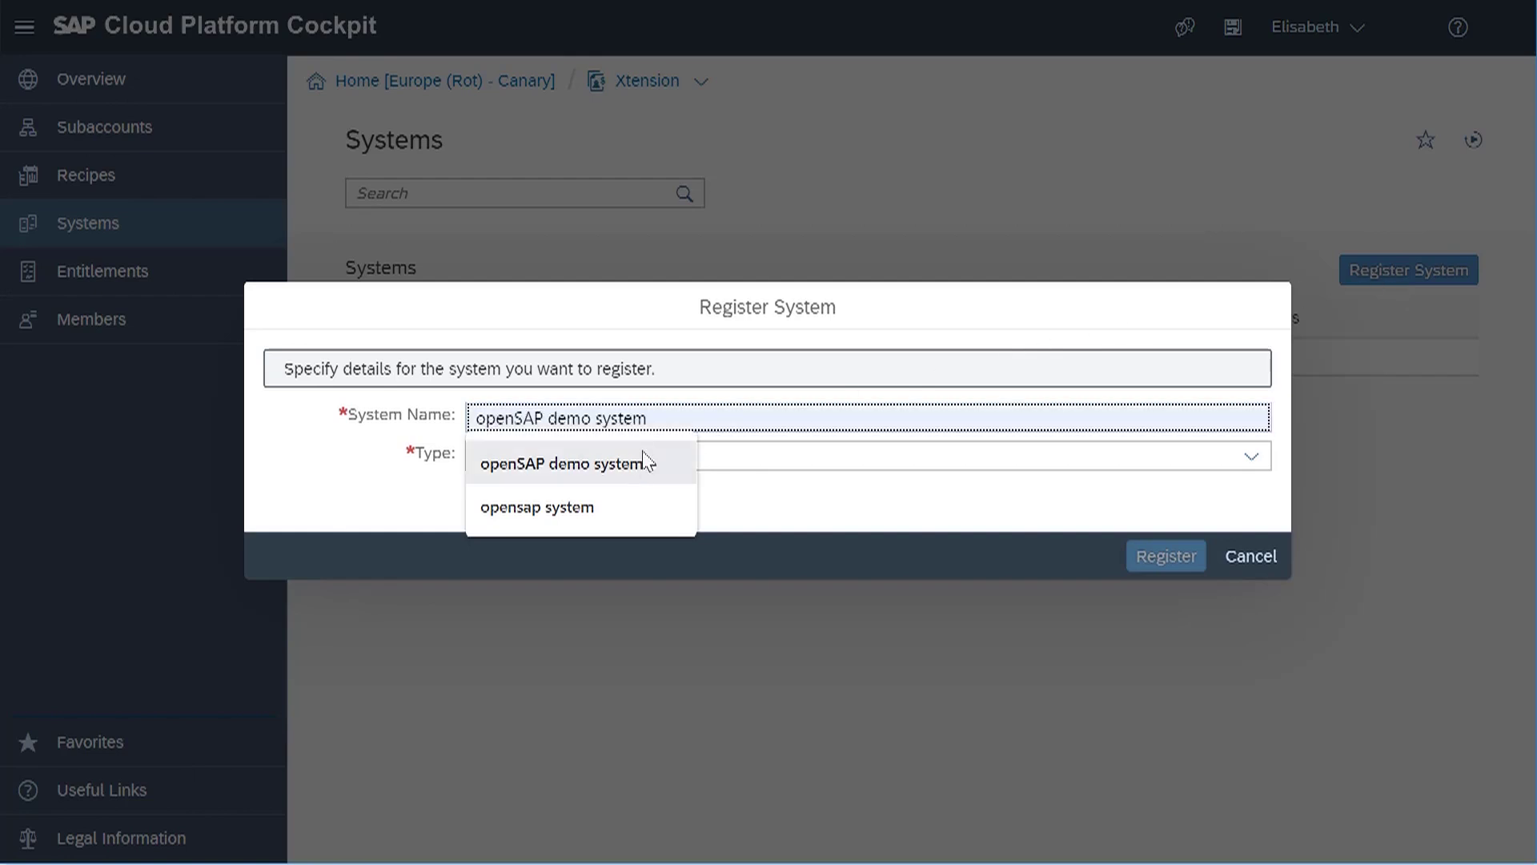
click(561, 464)
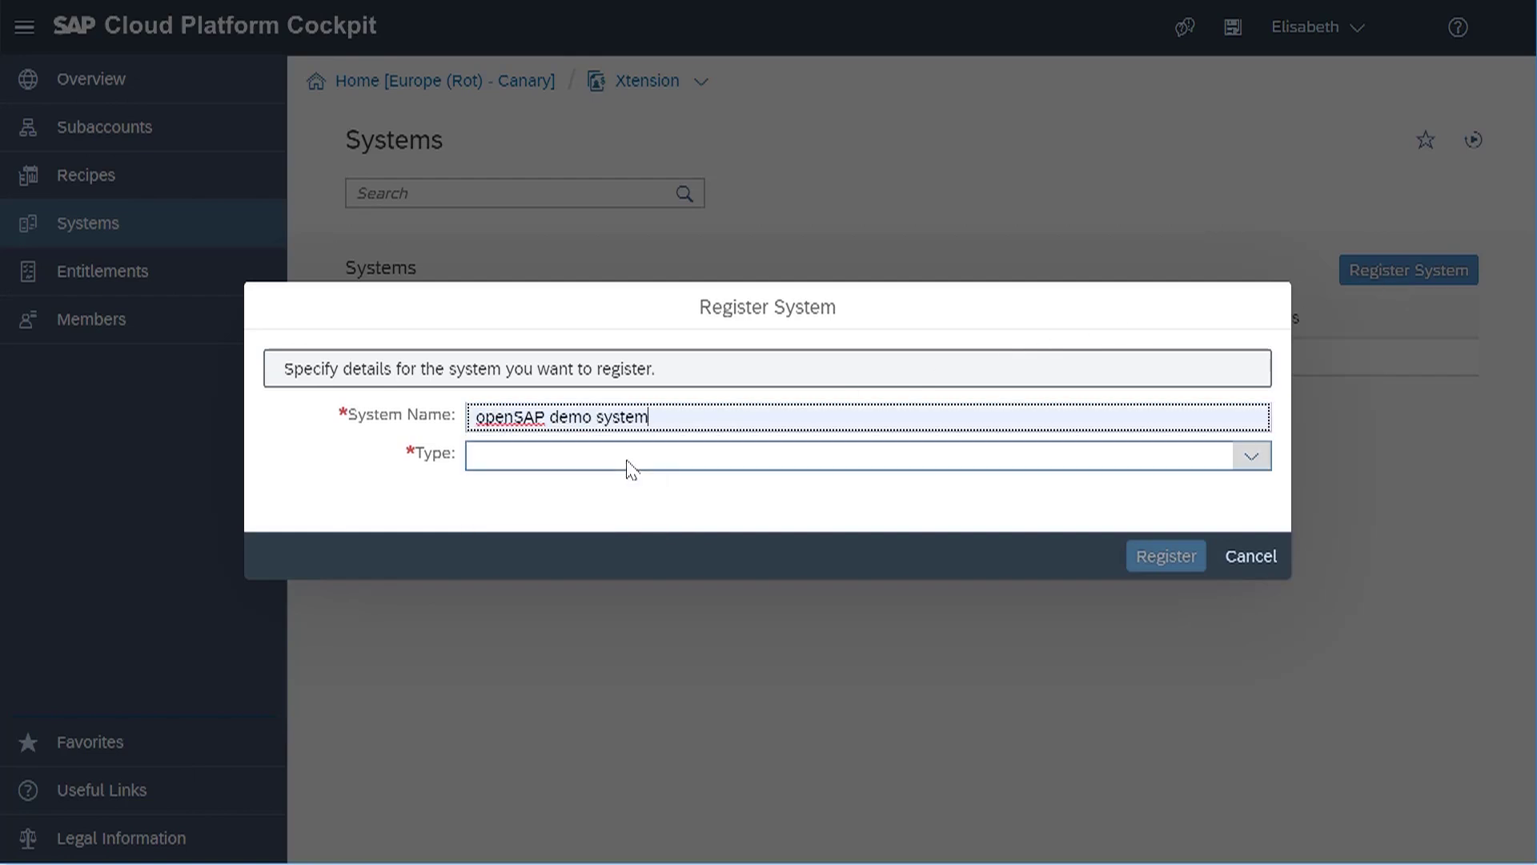
click(1251, 456)
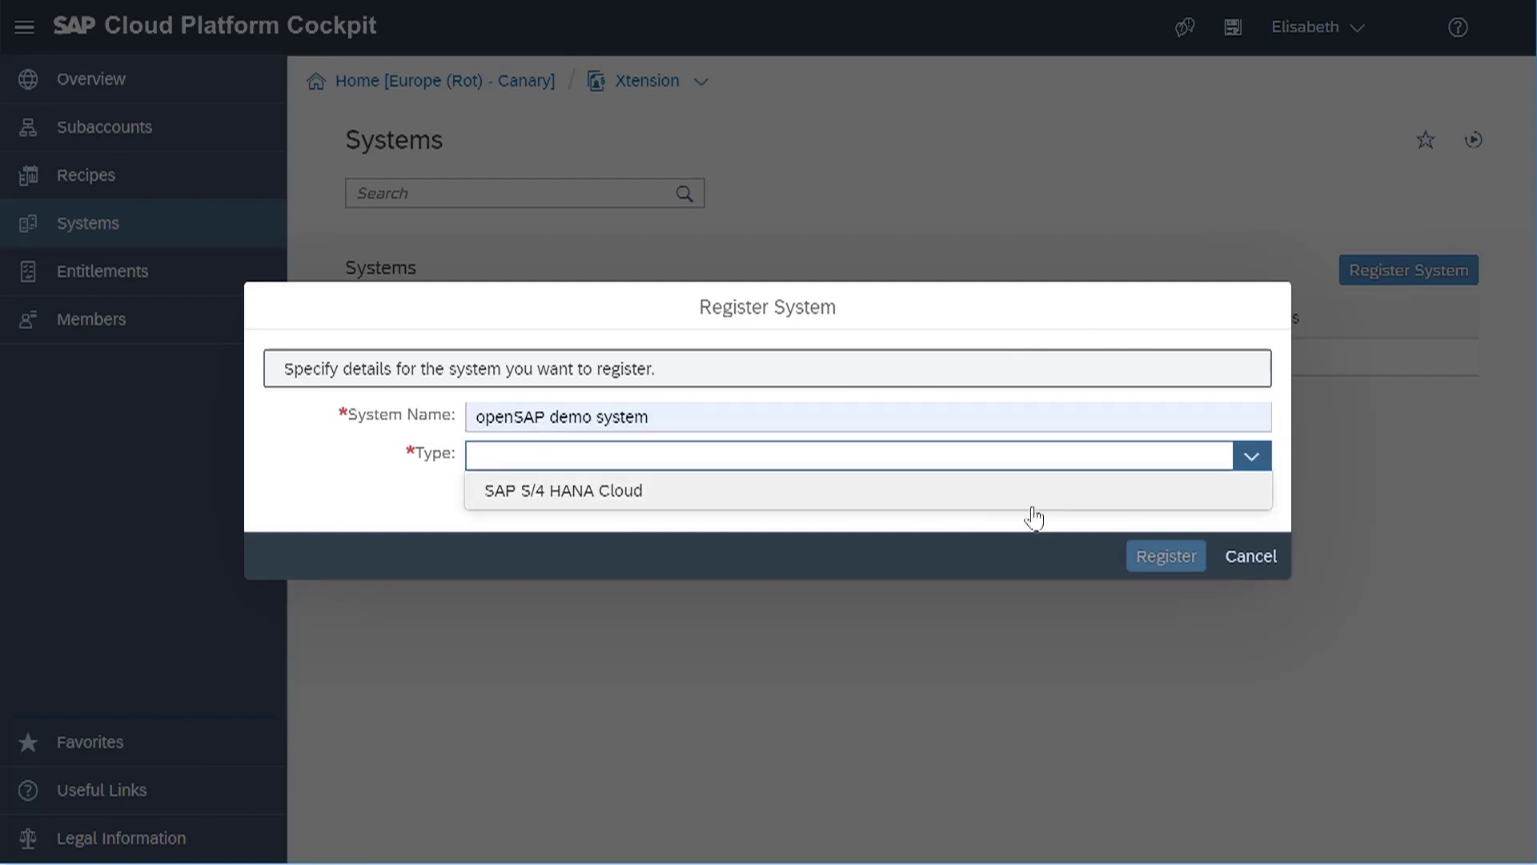
click(974, 493)
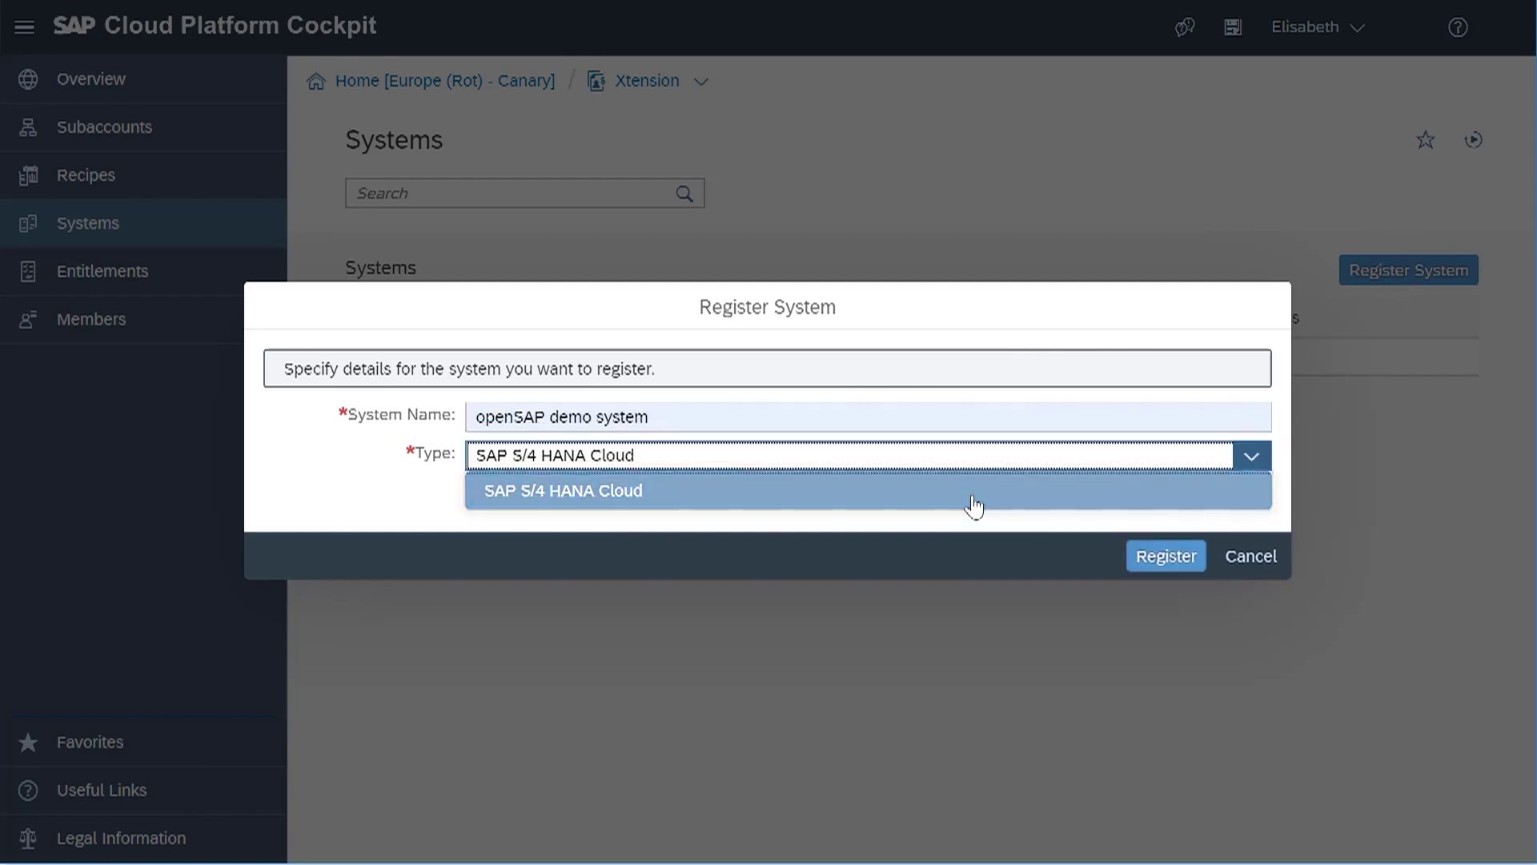
click(1165, 555)
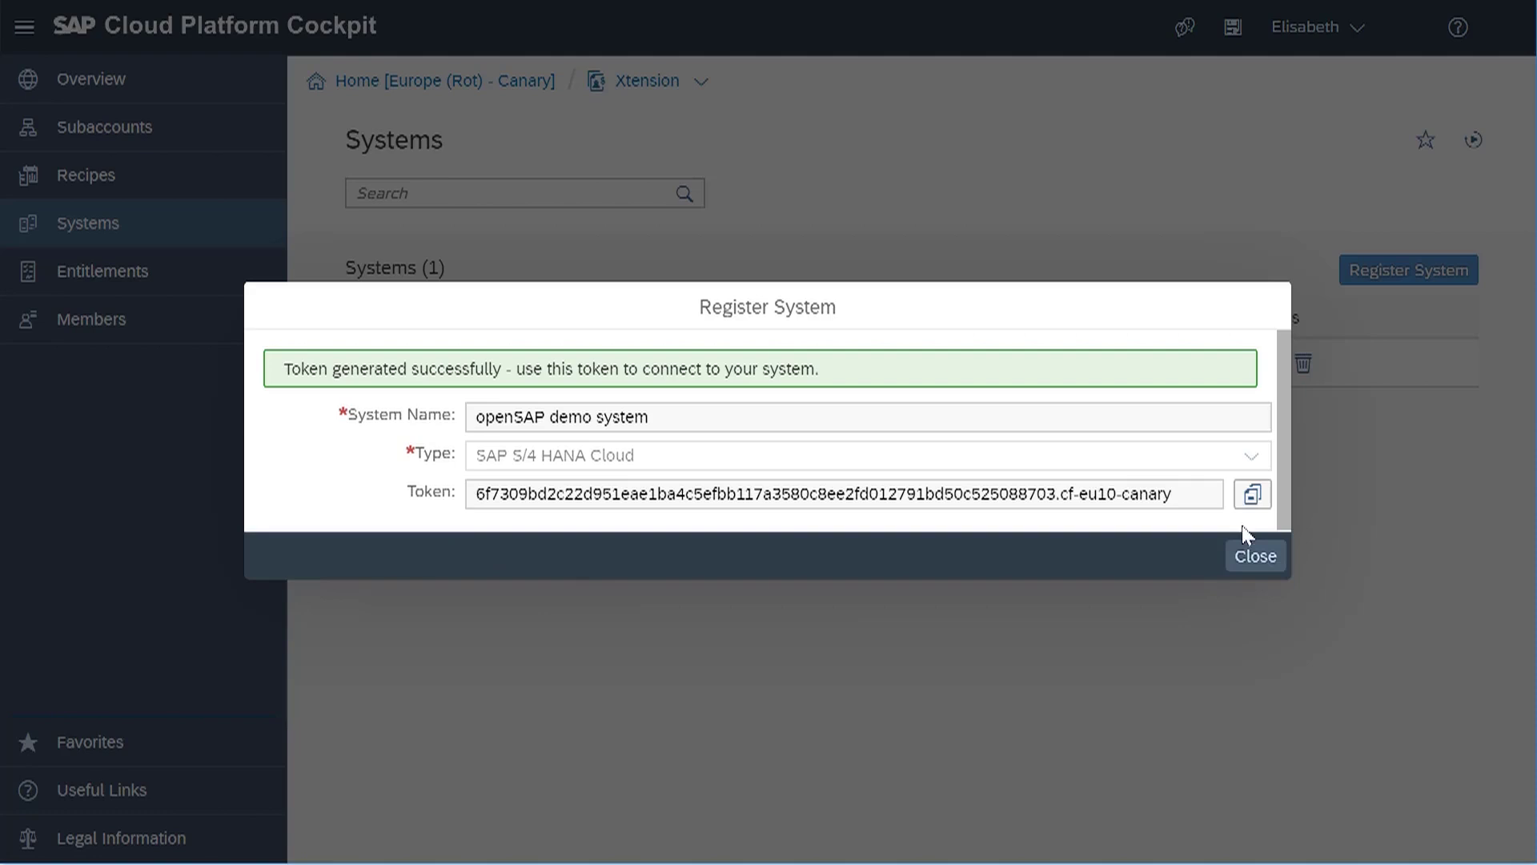
- Copy the openSAP demo system integration token, close the dialog, and view the token again
click(1252, 494)
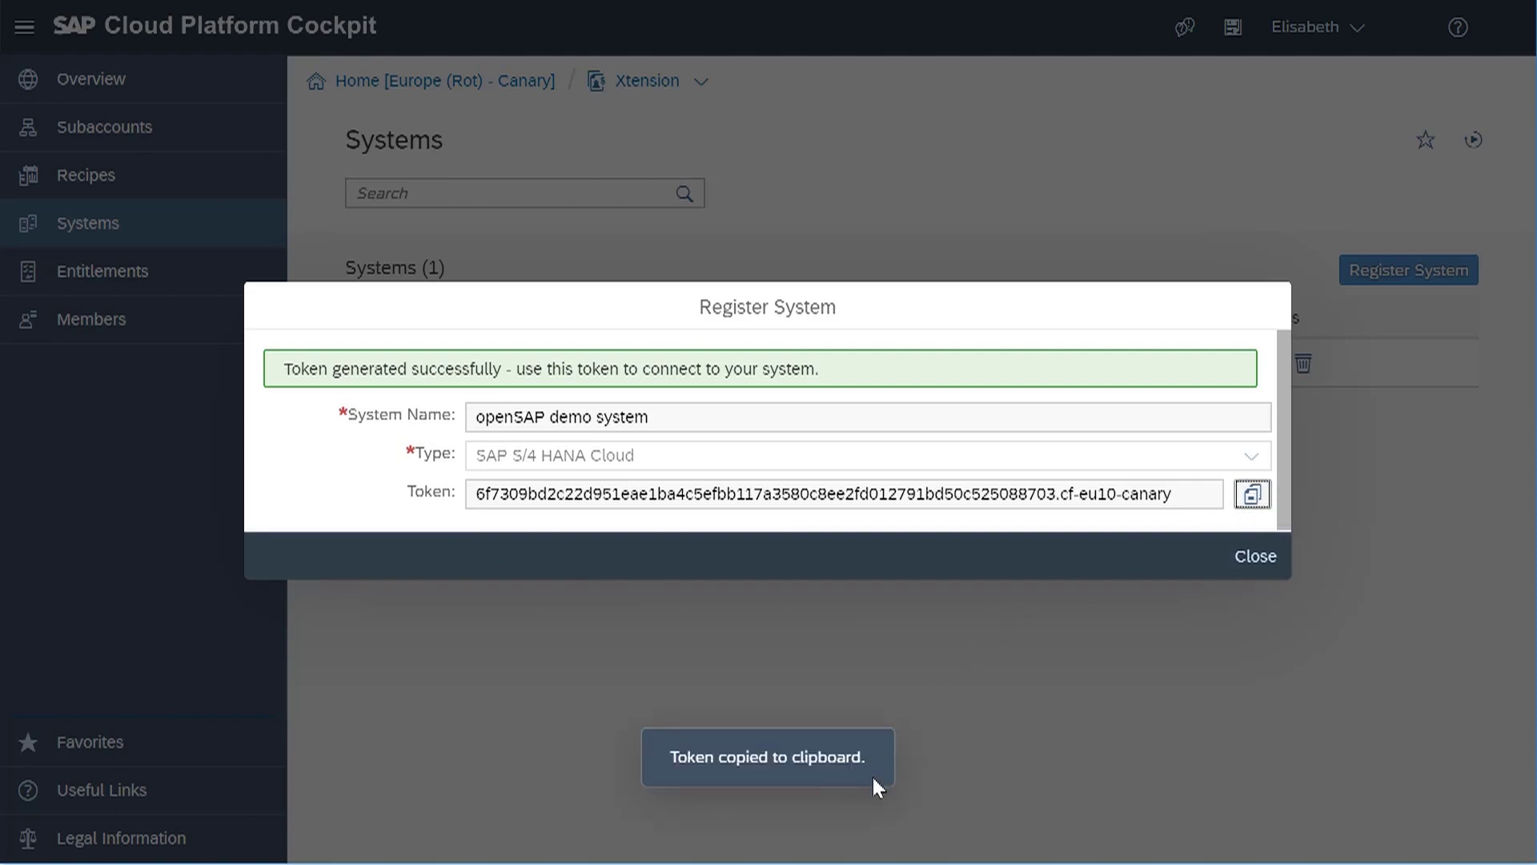
click(1256, 557)
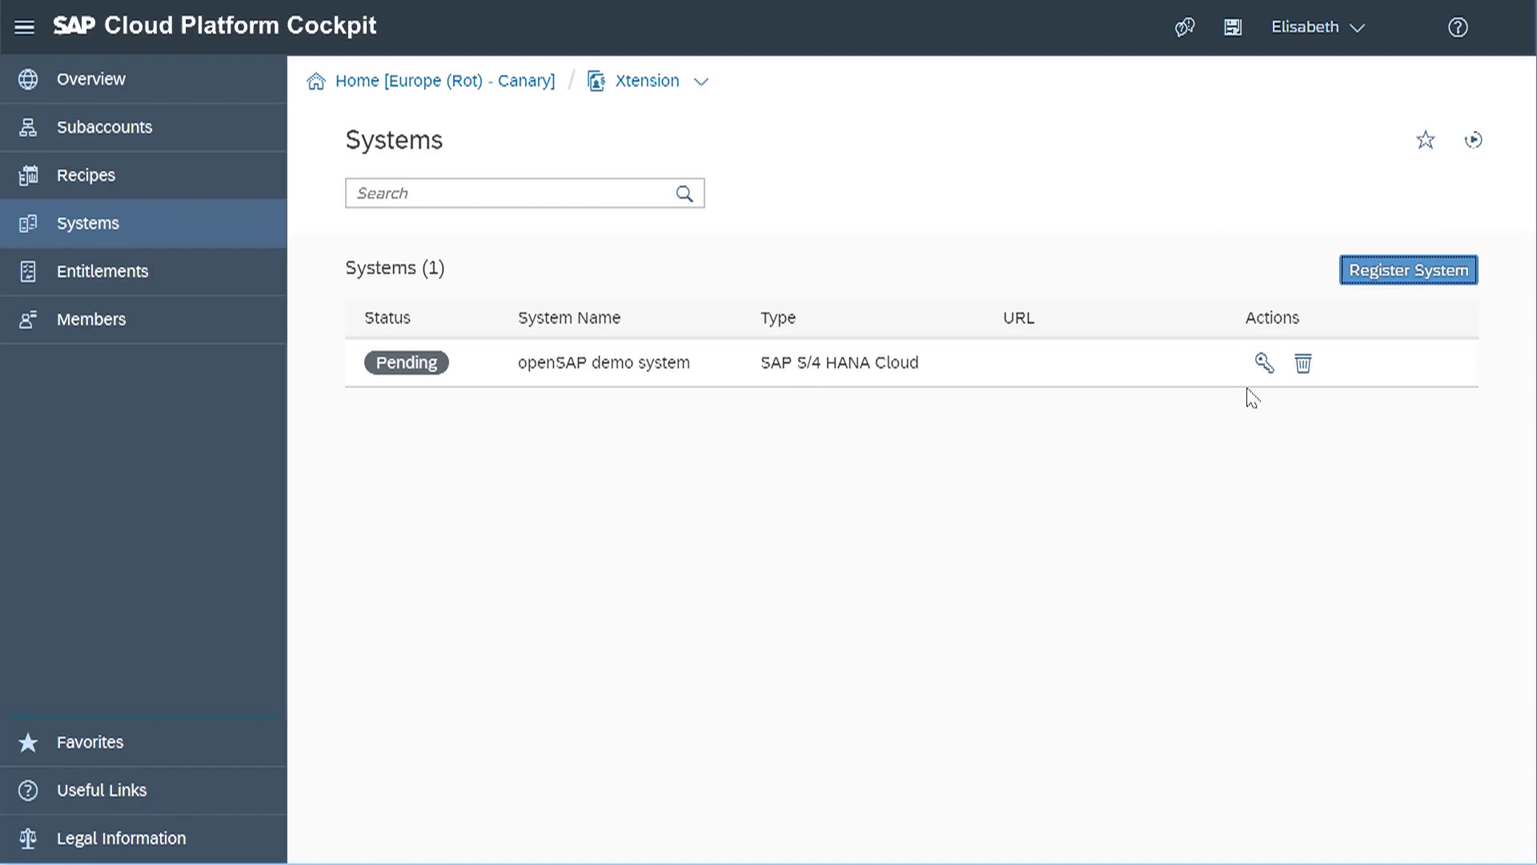
click(1265, 363)
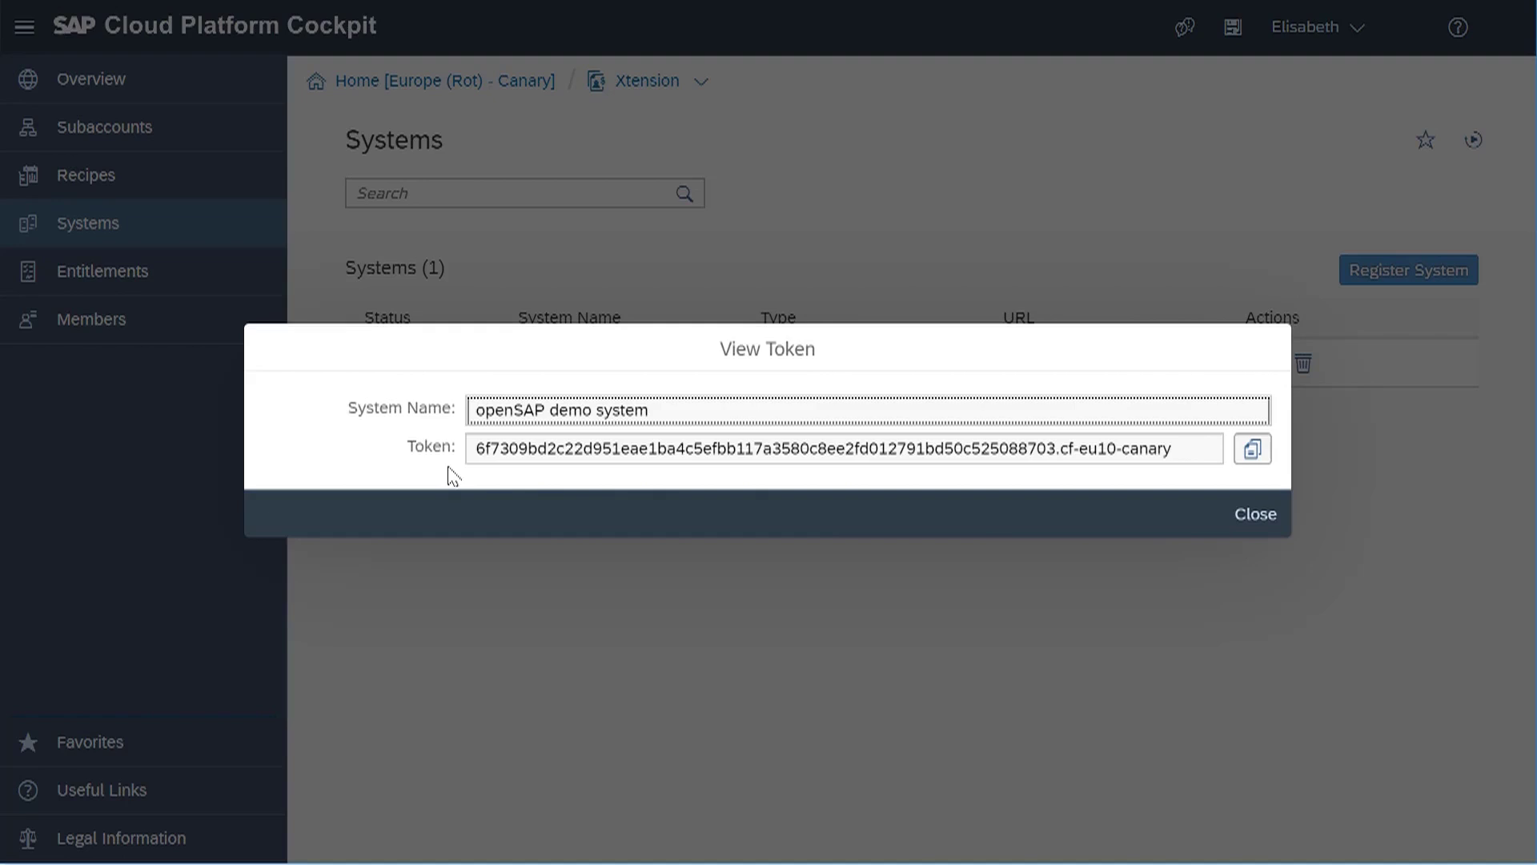
click(1255, 515)
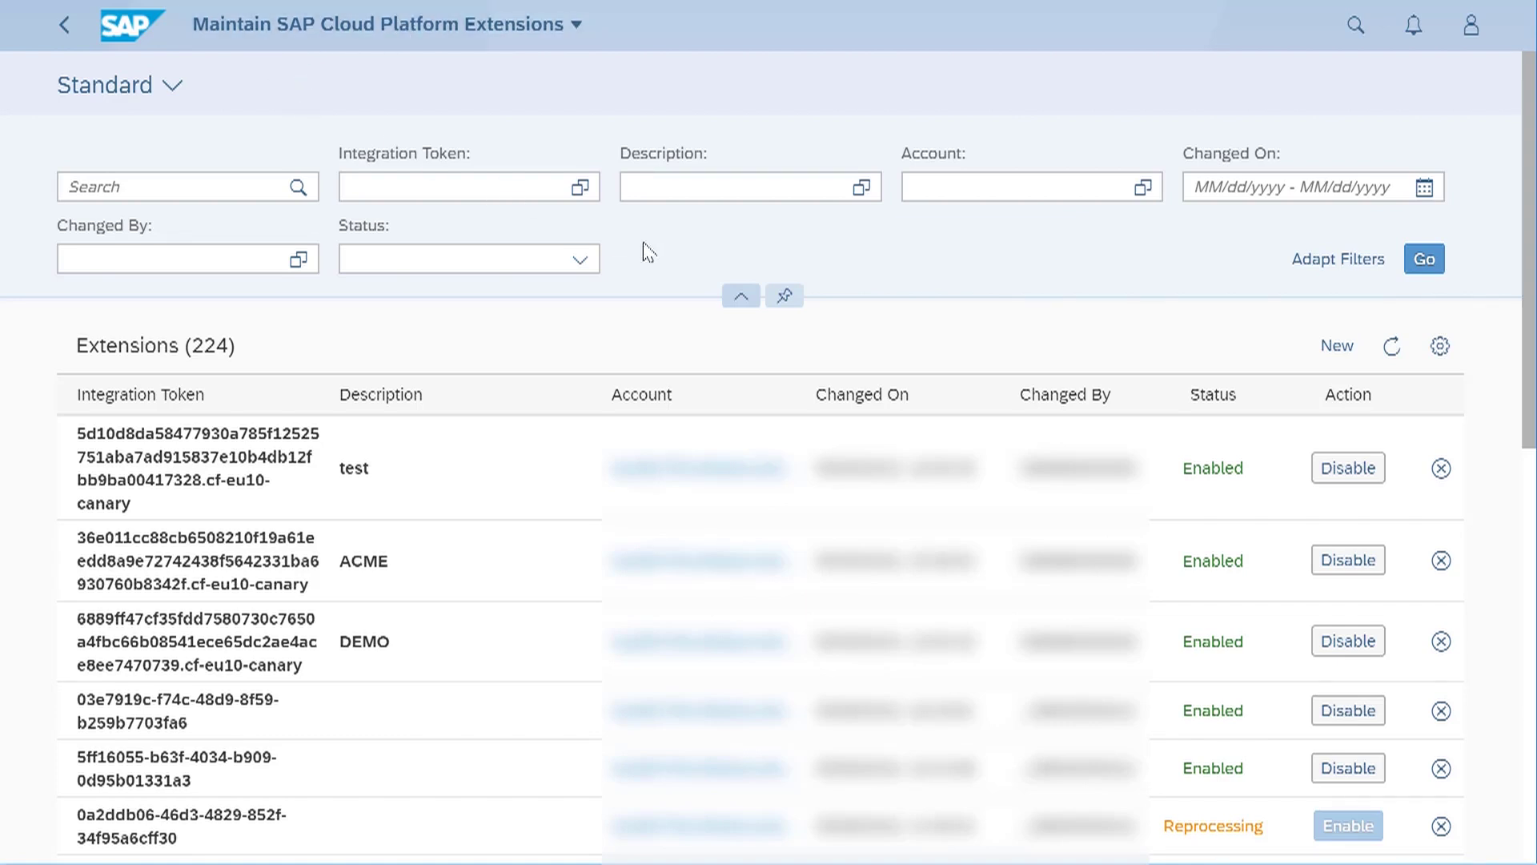
- Save a new 'Extend Demo' extension in S/4HANA Cloud using the pasted integration token
click(1337, 346)
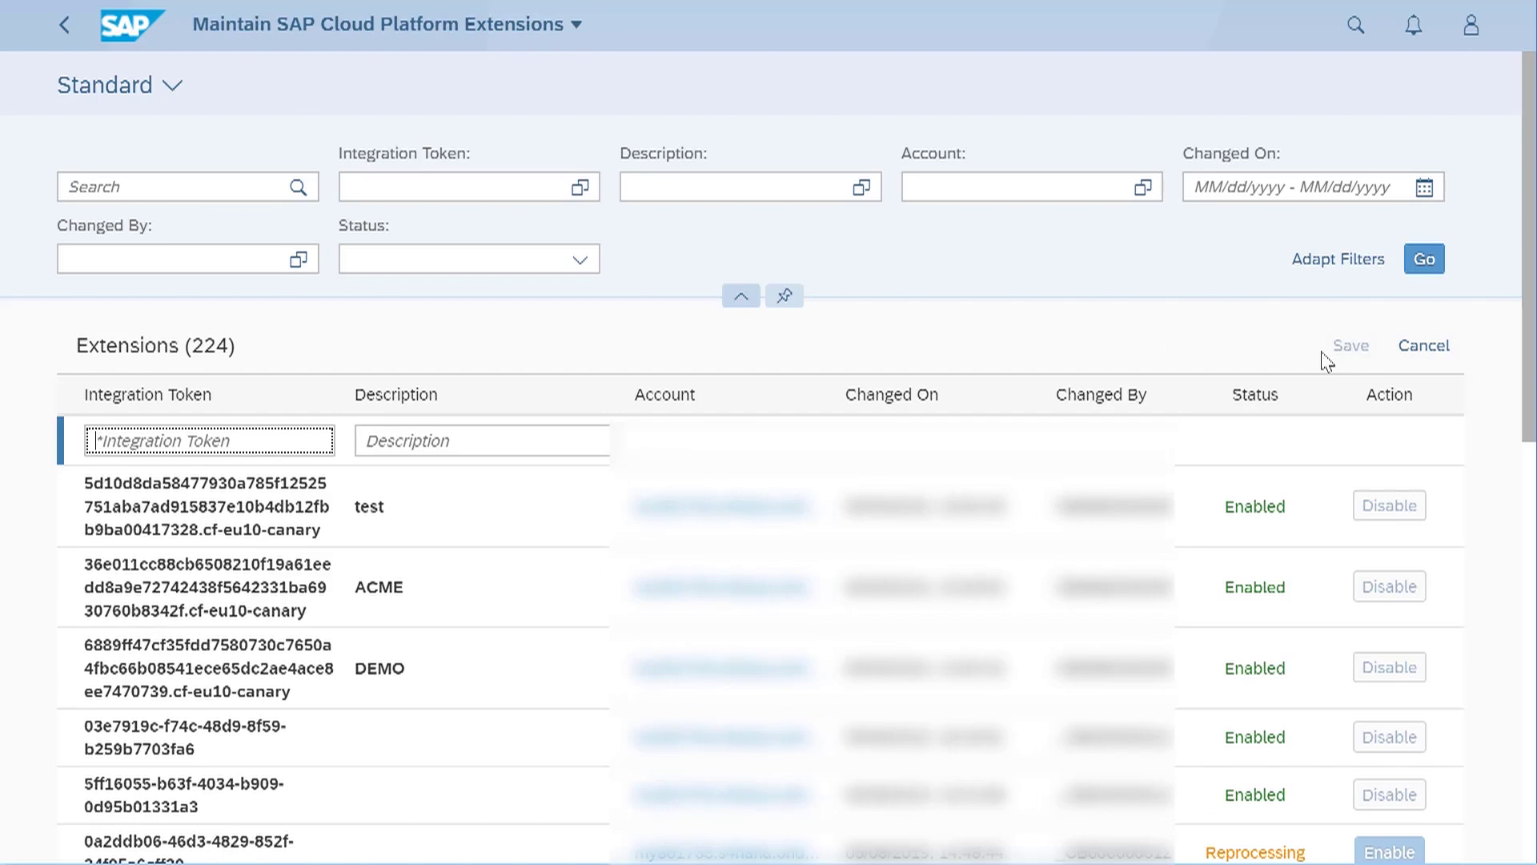
key(ctrl+v)
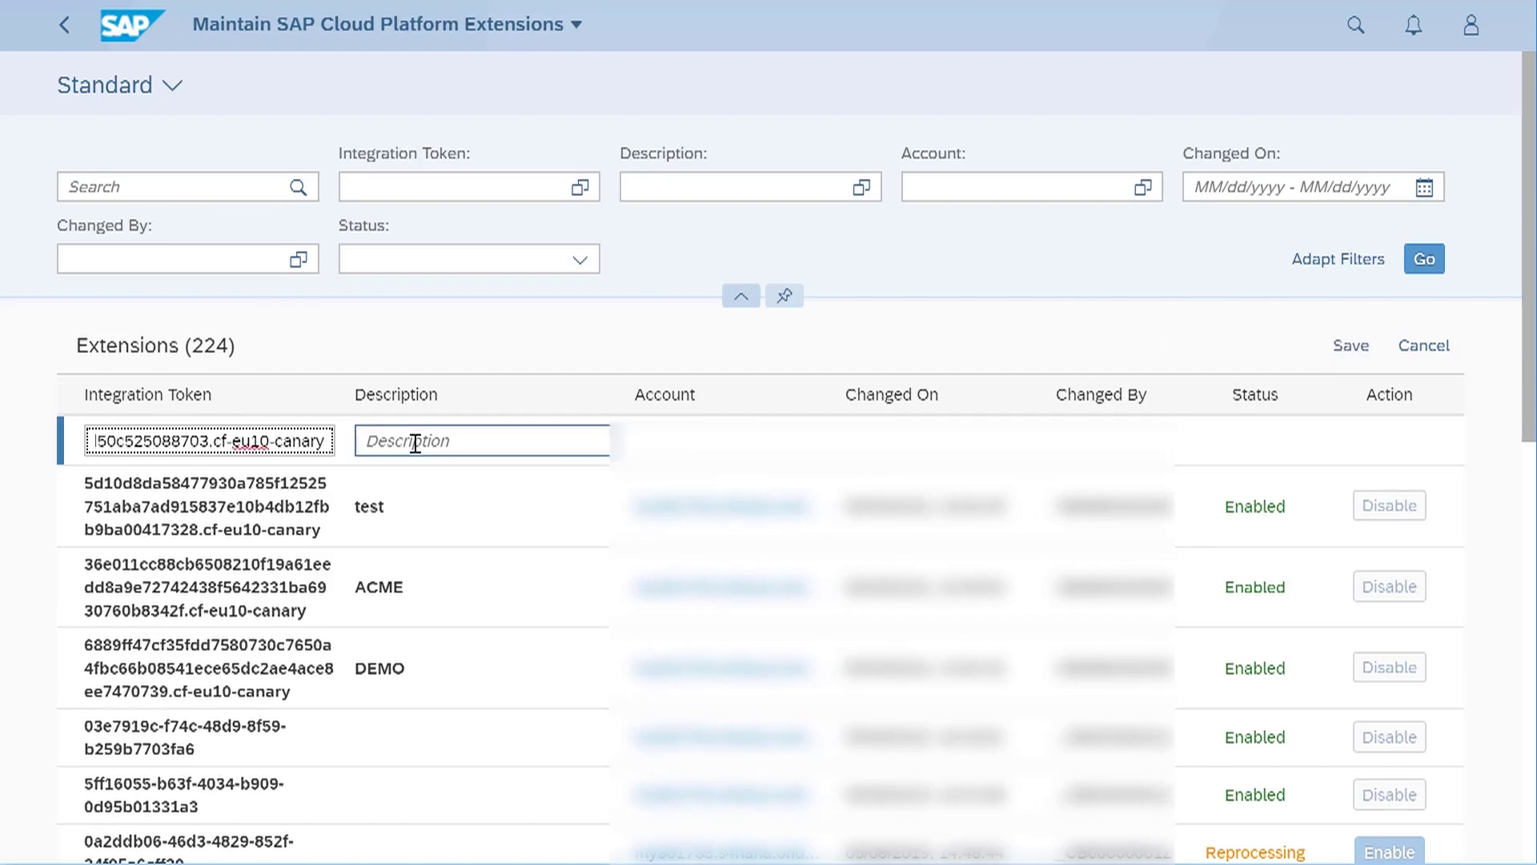
click(414, 441)
text(Extend Demo)
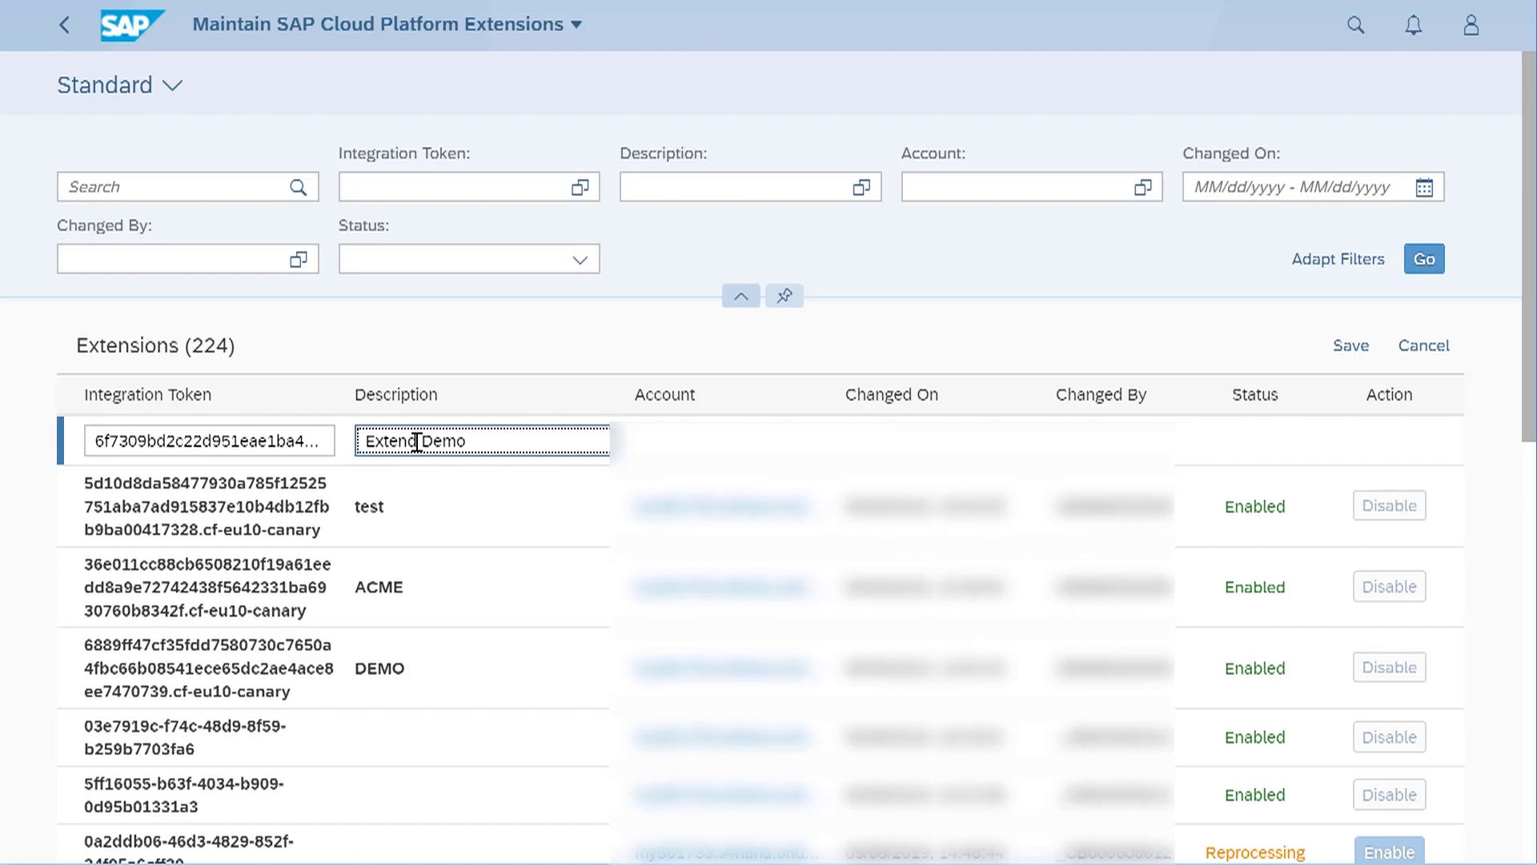
click(1351, 345)
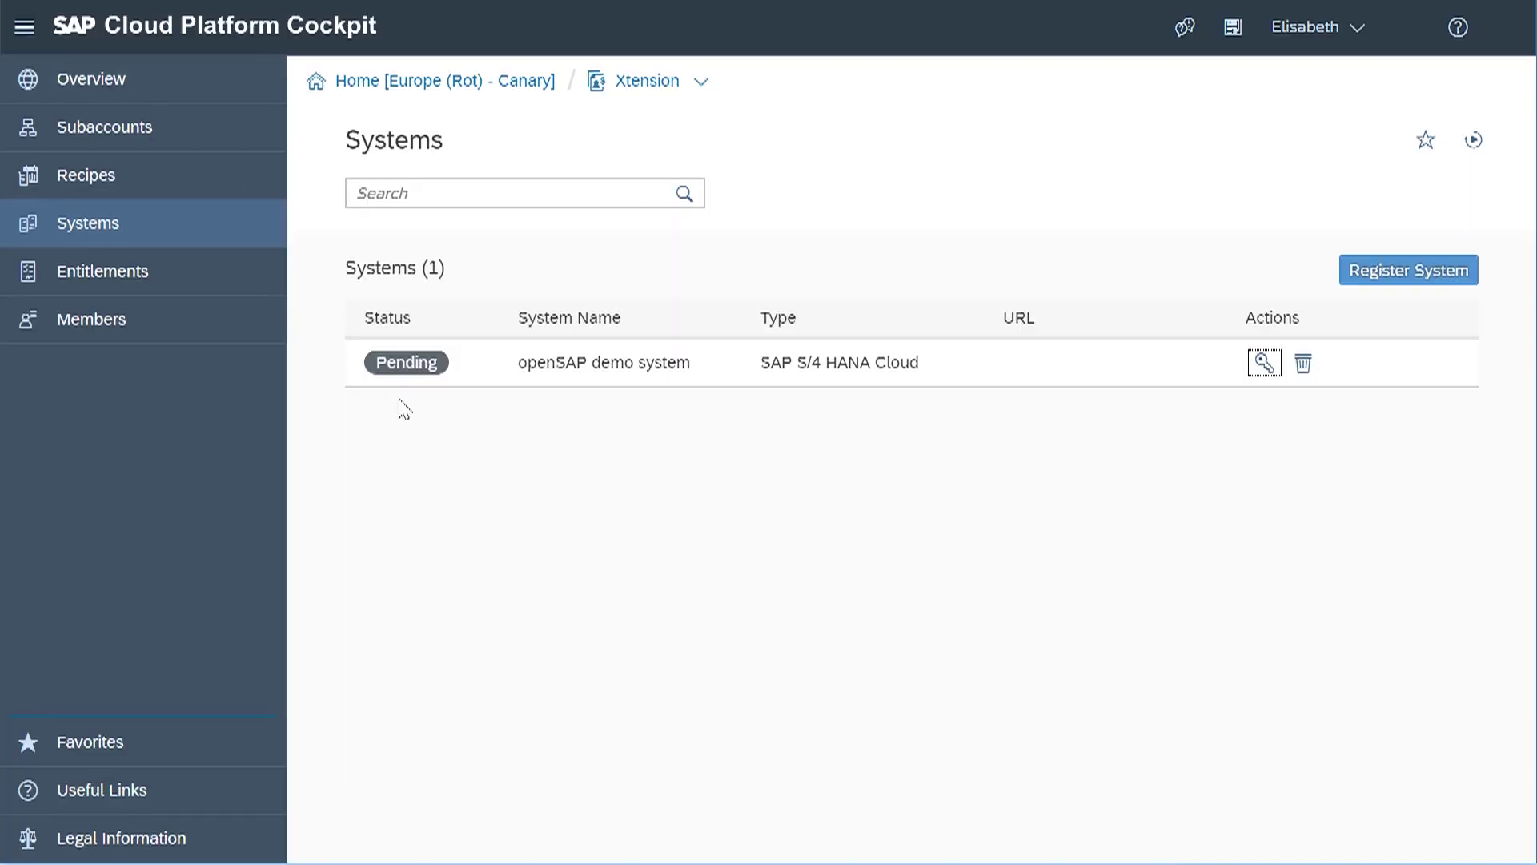
- Reload the Systems page to confirm Registered status, then return to the Xtension overview
key(F5)
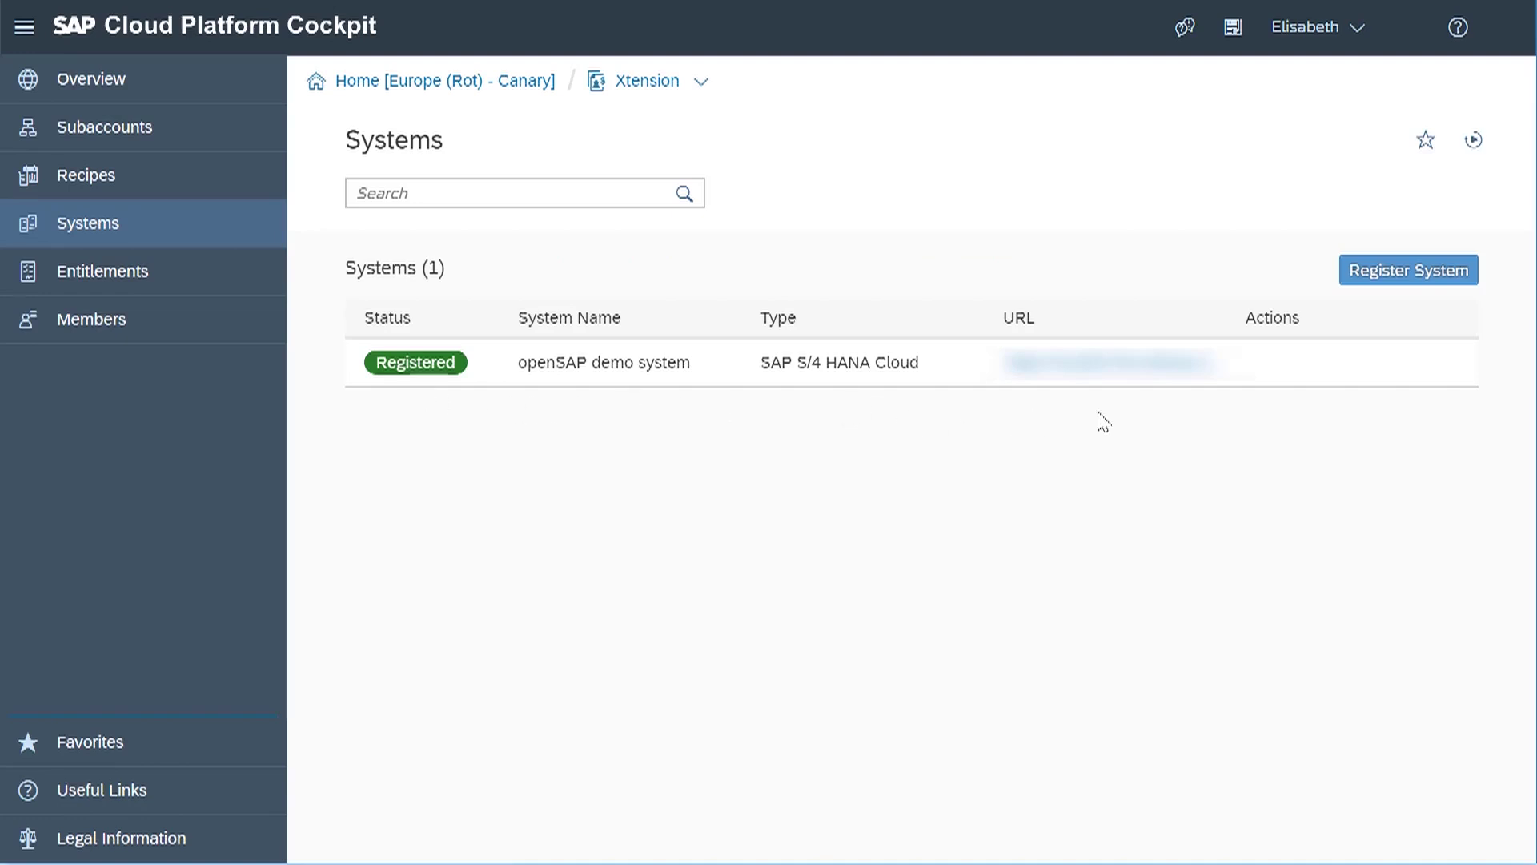
click(648, 81)
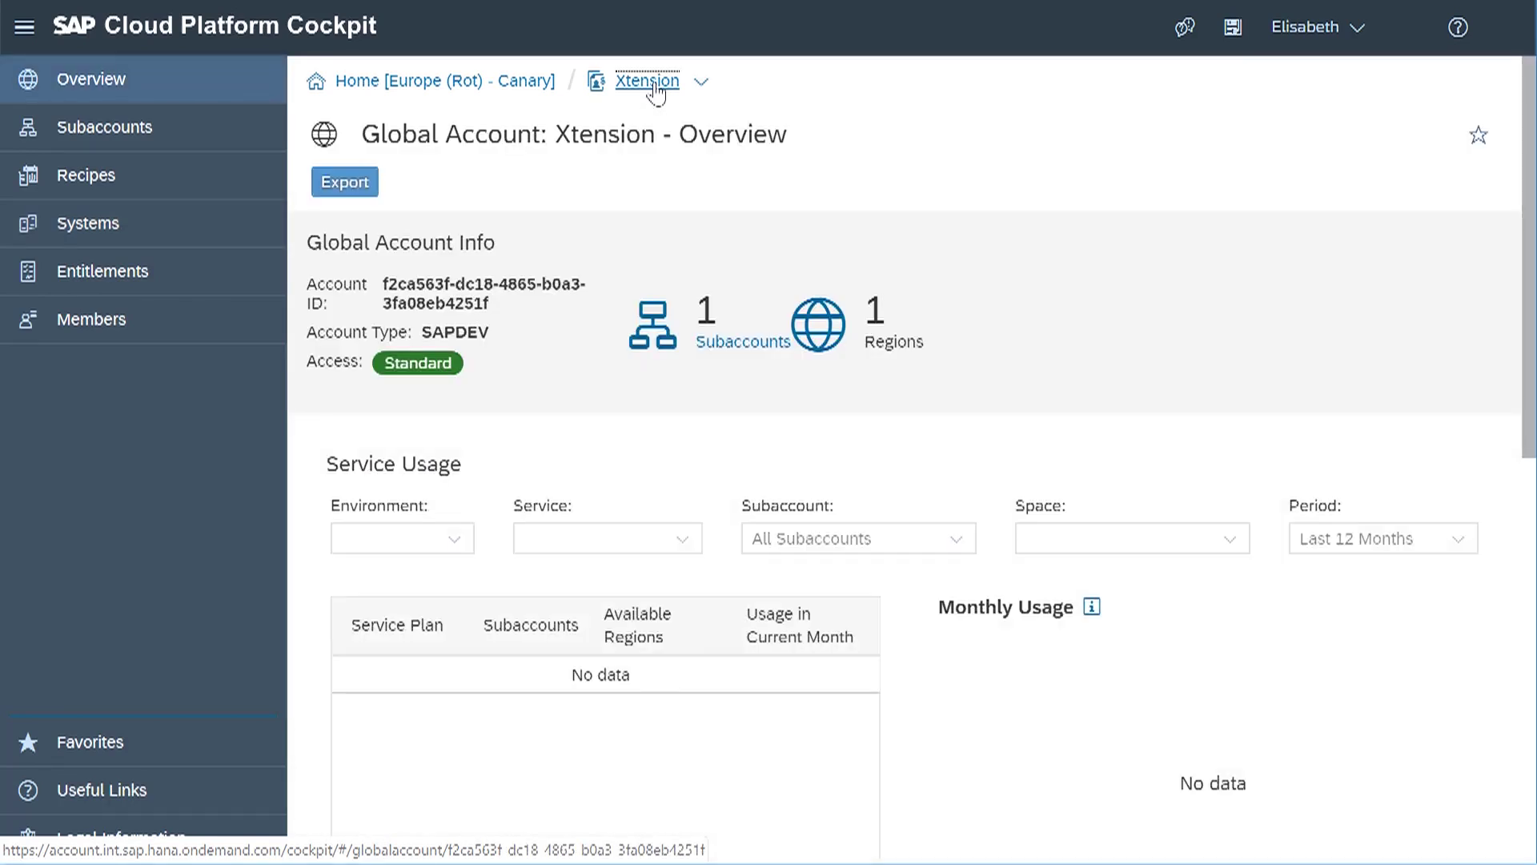
- Add the SAP S/4HANA Cloud sap_com_0008 plan to openSAP (CF) entitlements and save
click(150, 278)
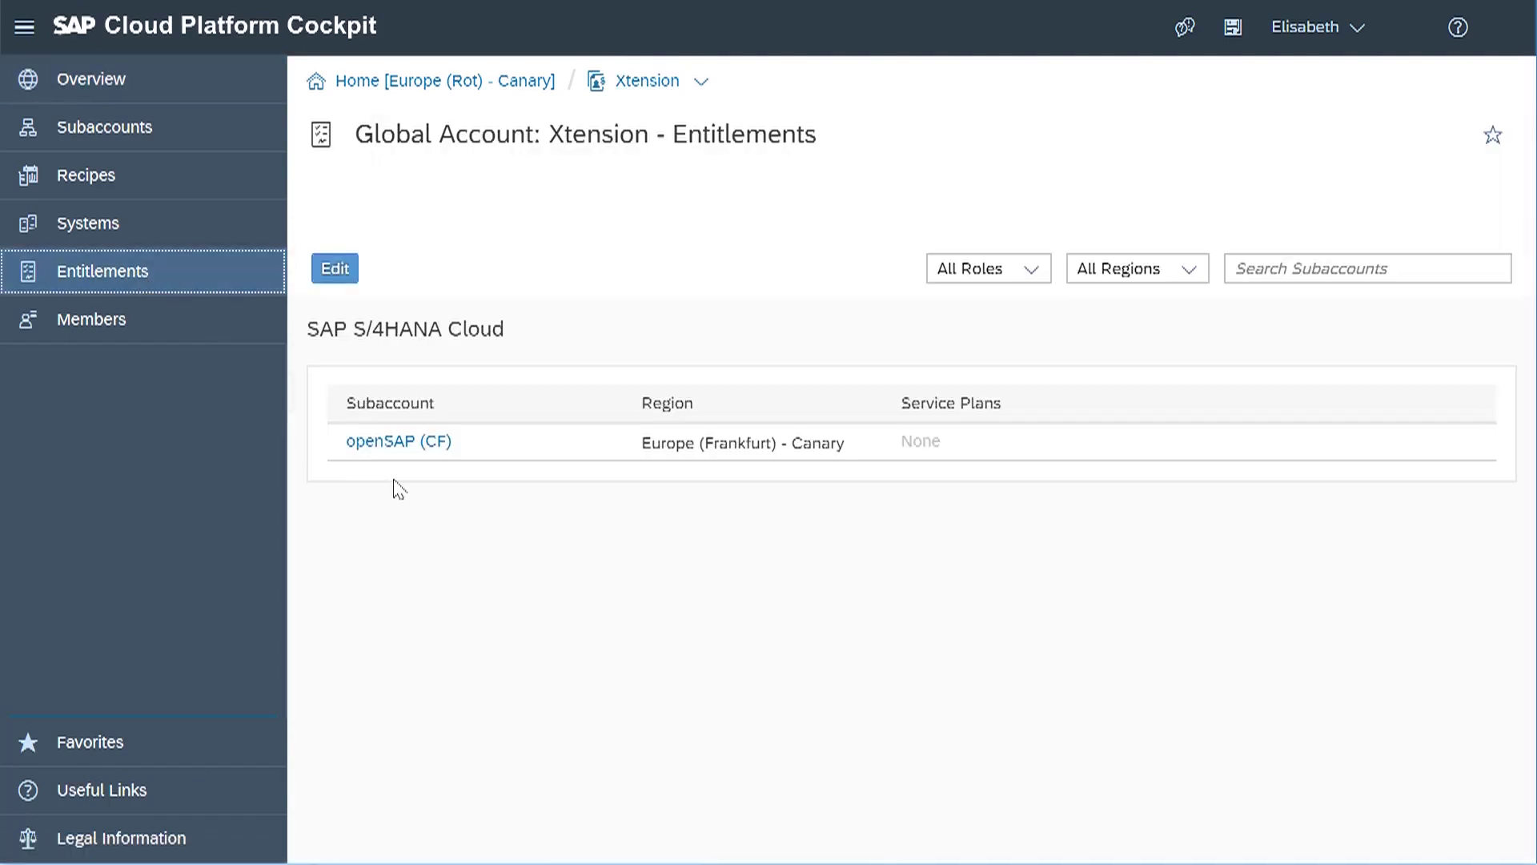
click(335, 269)
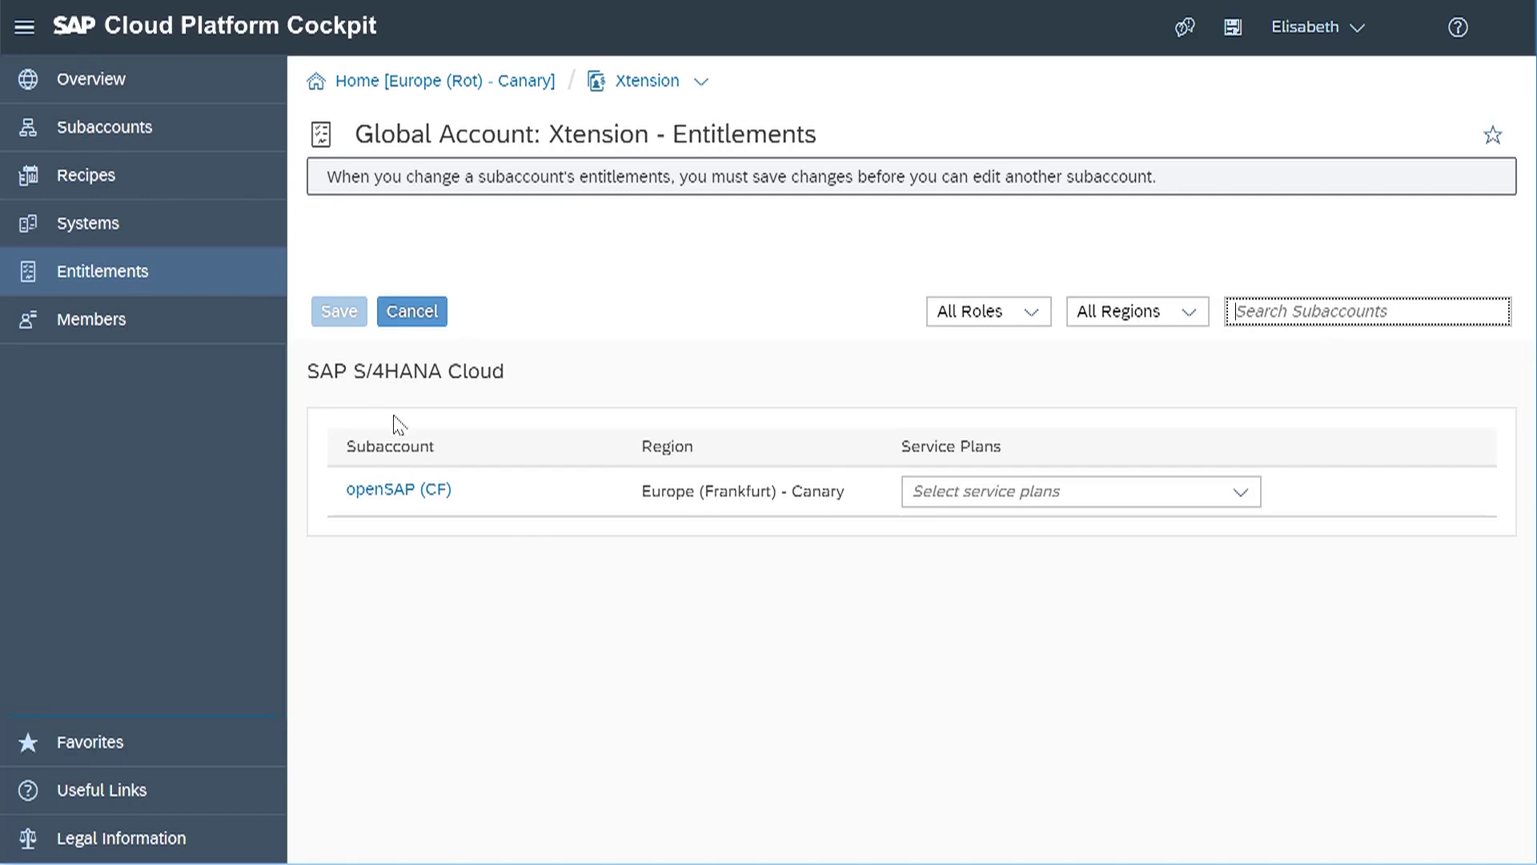
click(1045, 491)
click(1237, 494)
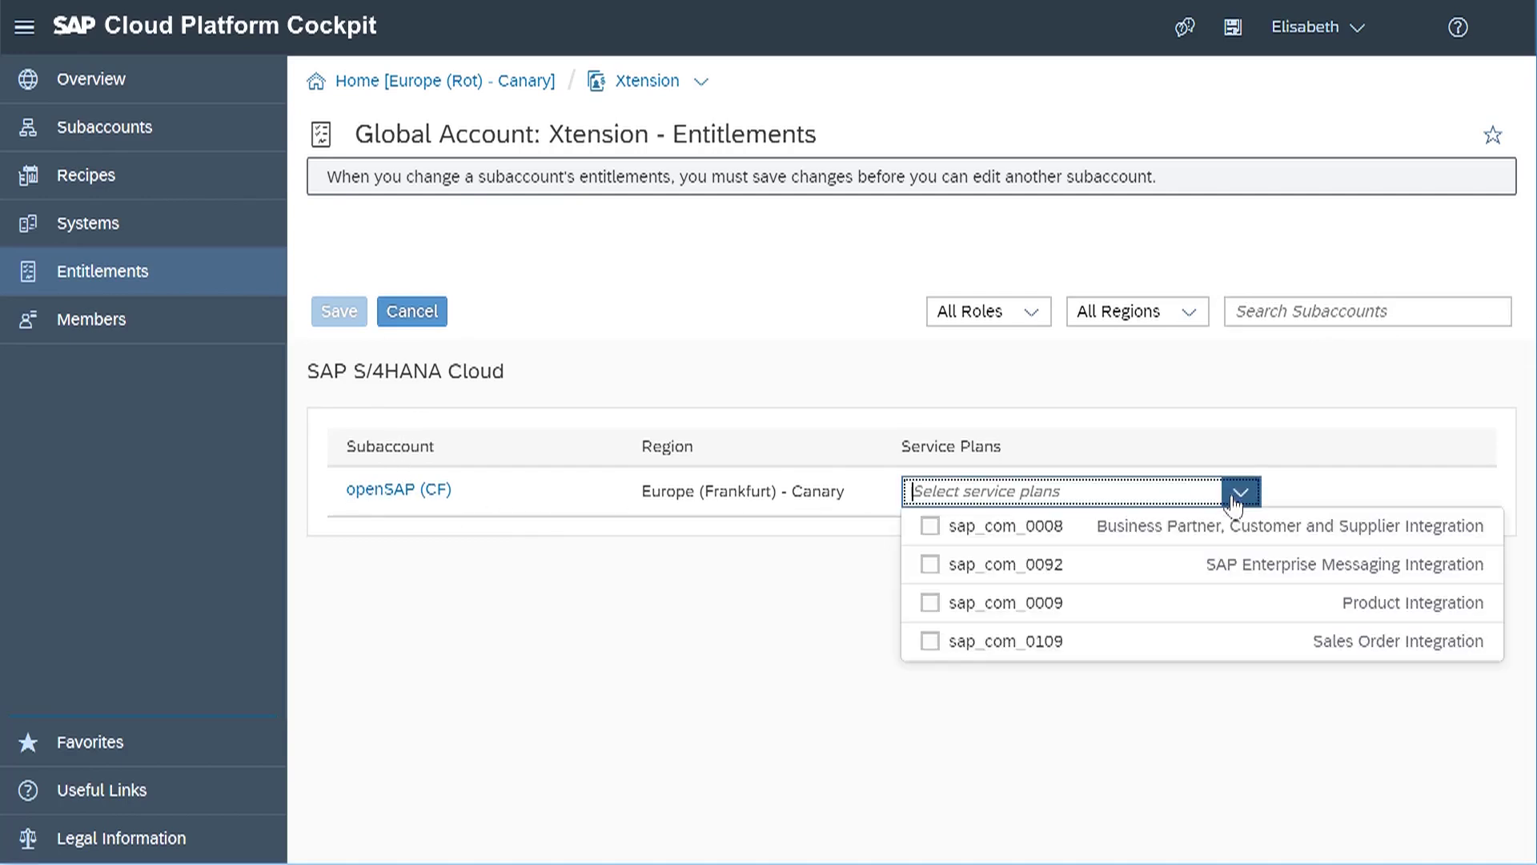
click(930, 527)
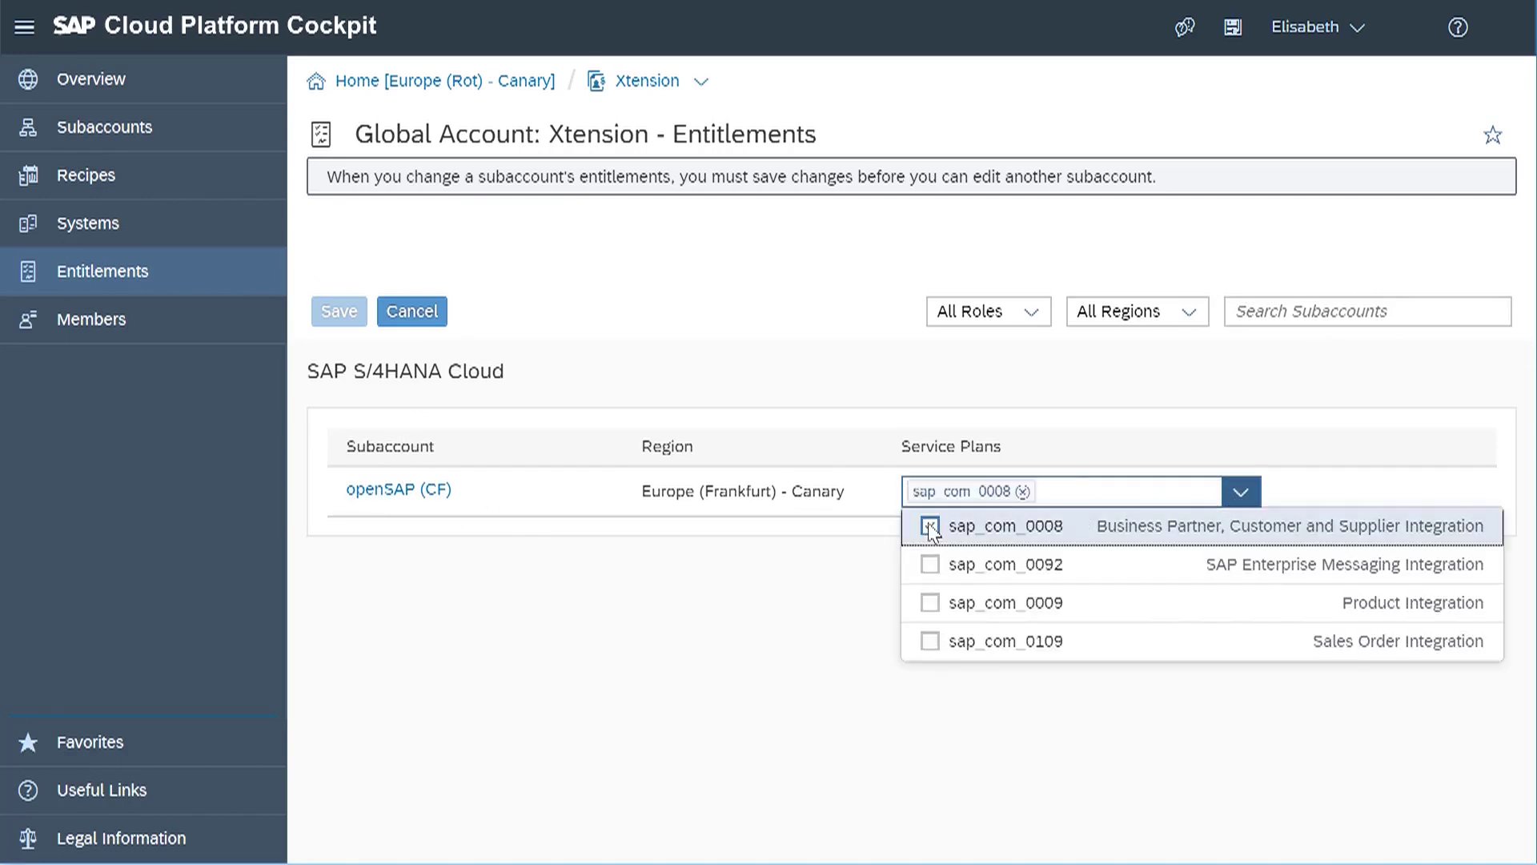
click(793, 610)
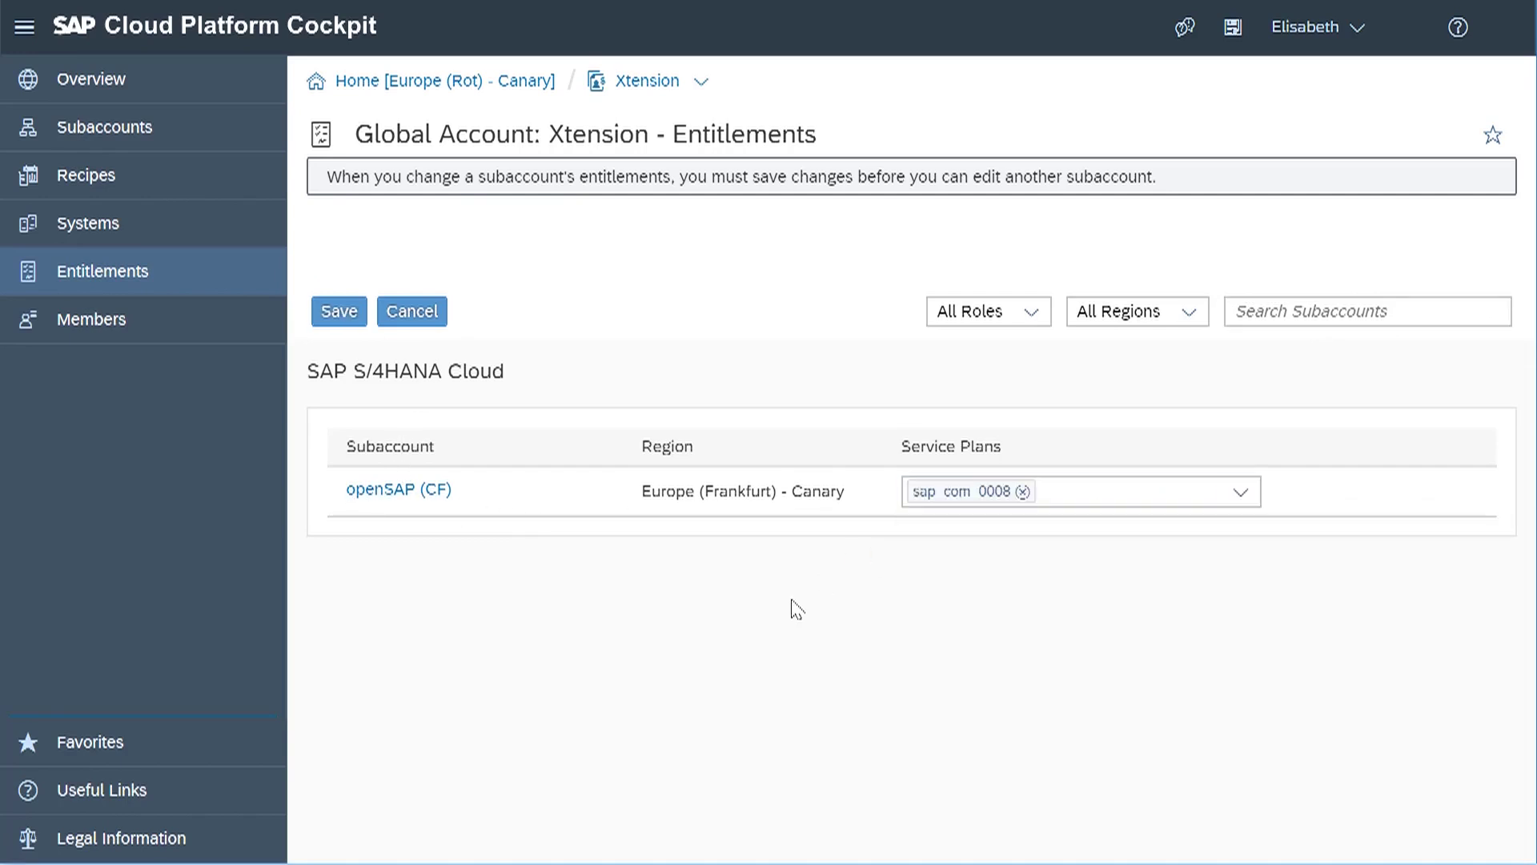
click(340, 310)
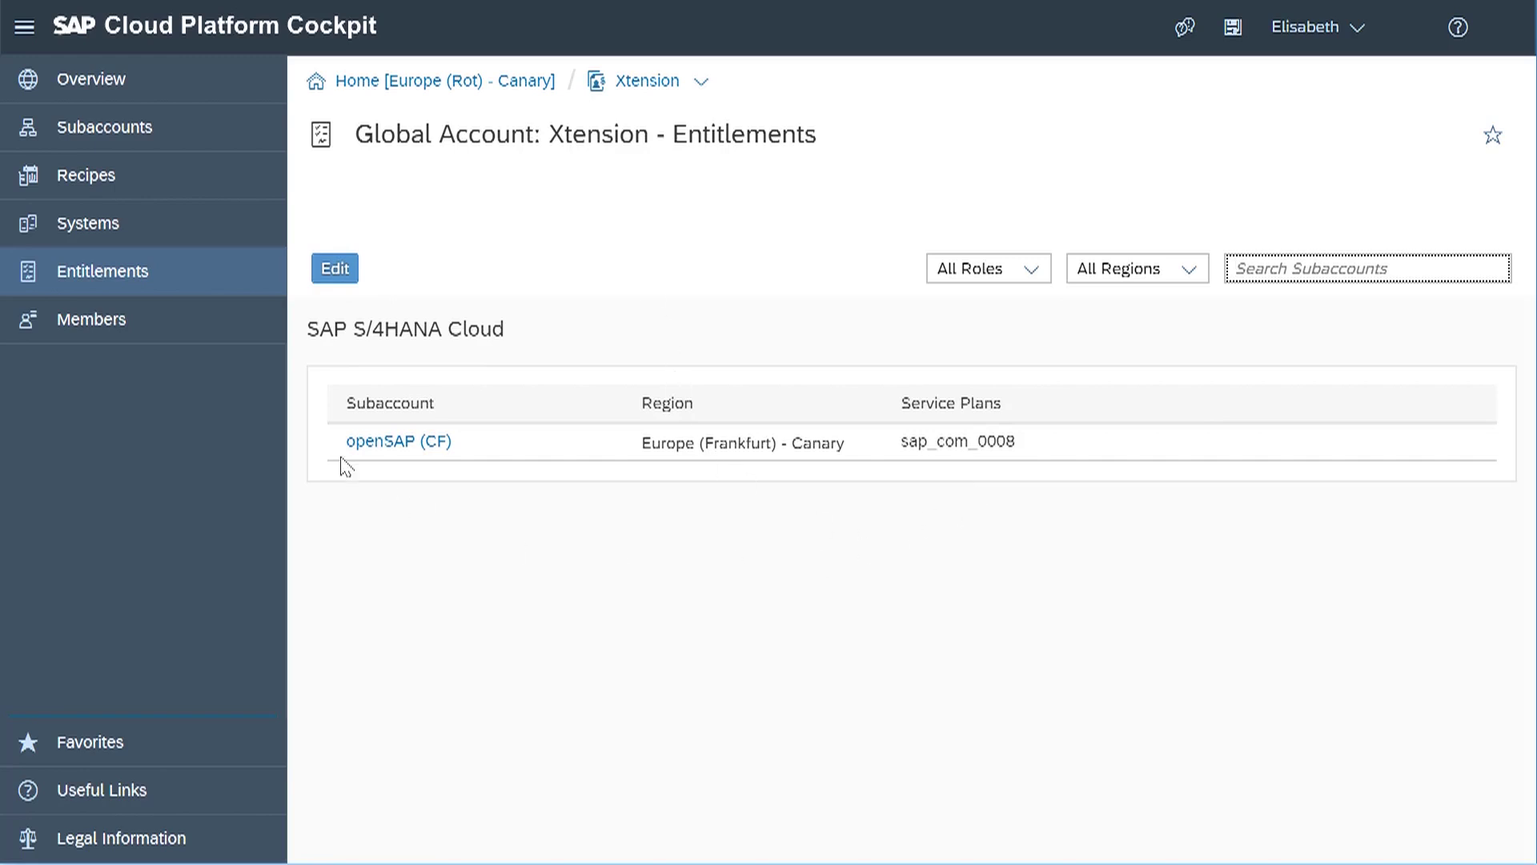
- Navigate from Subaccounts into the openSAP subaccount and open its openSAP space
click(128, 142)
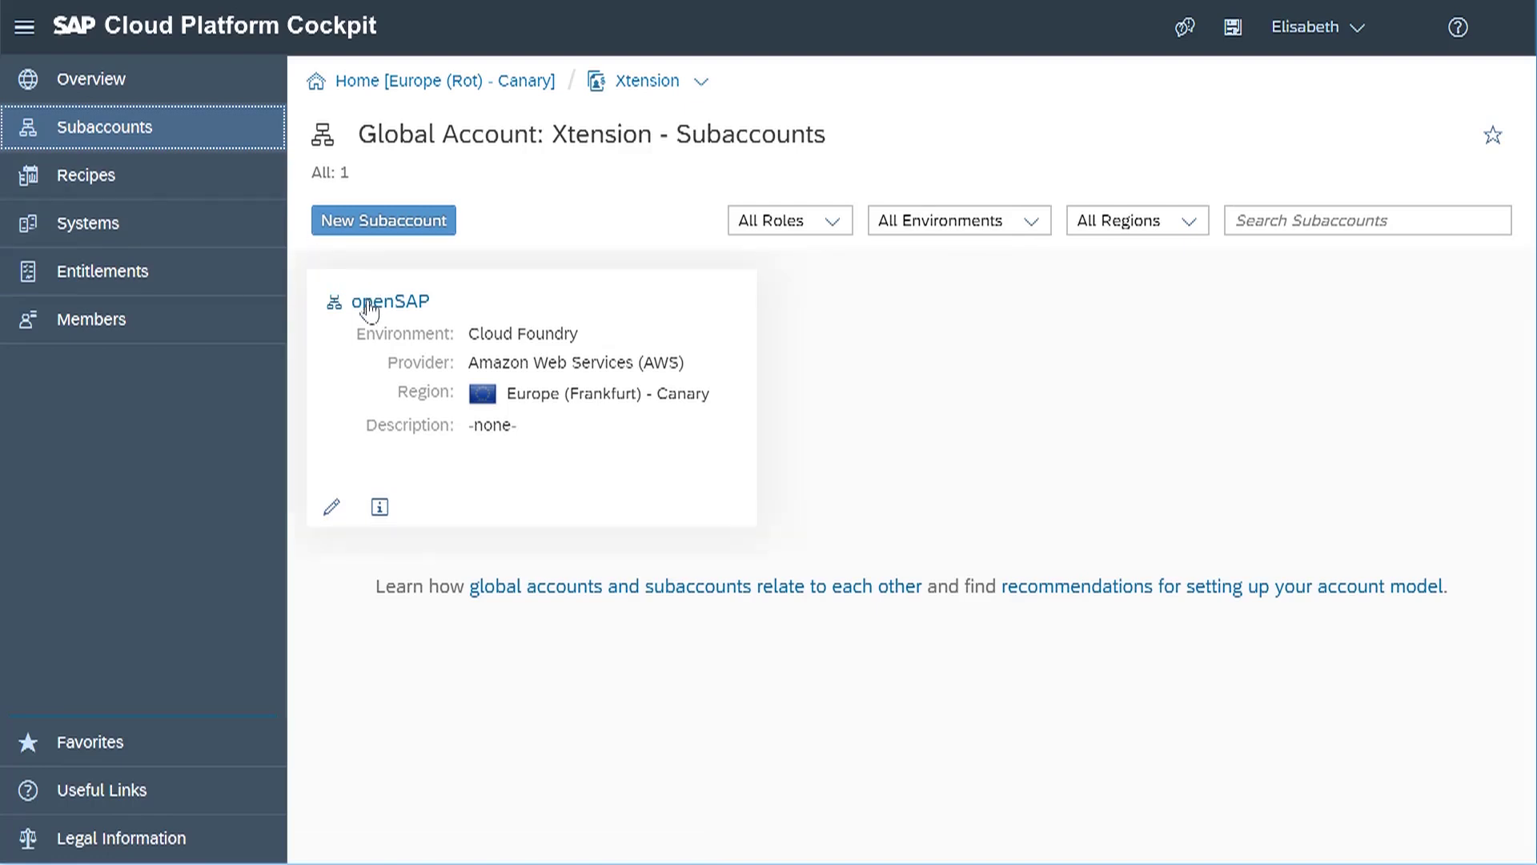
click(369, 302)
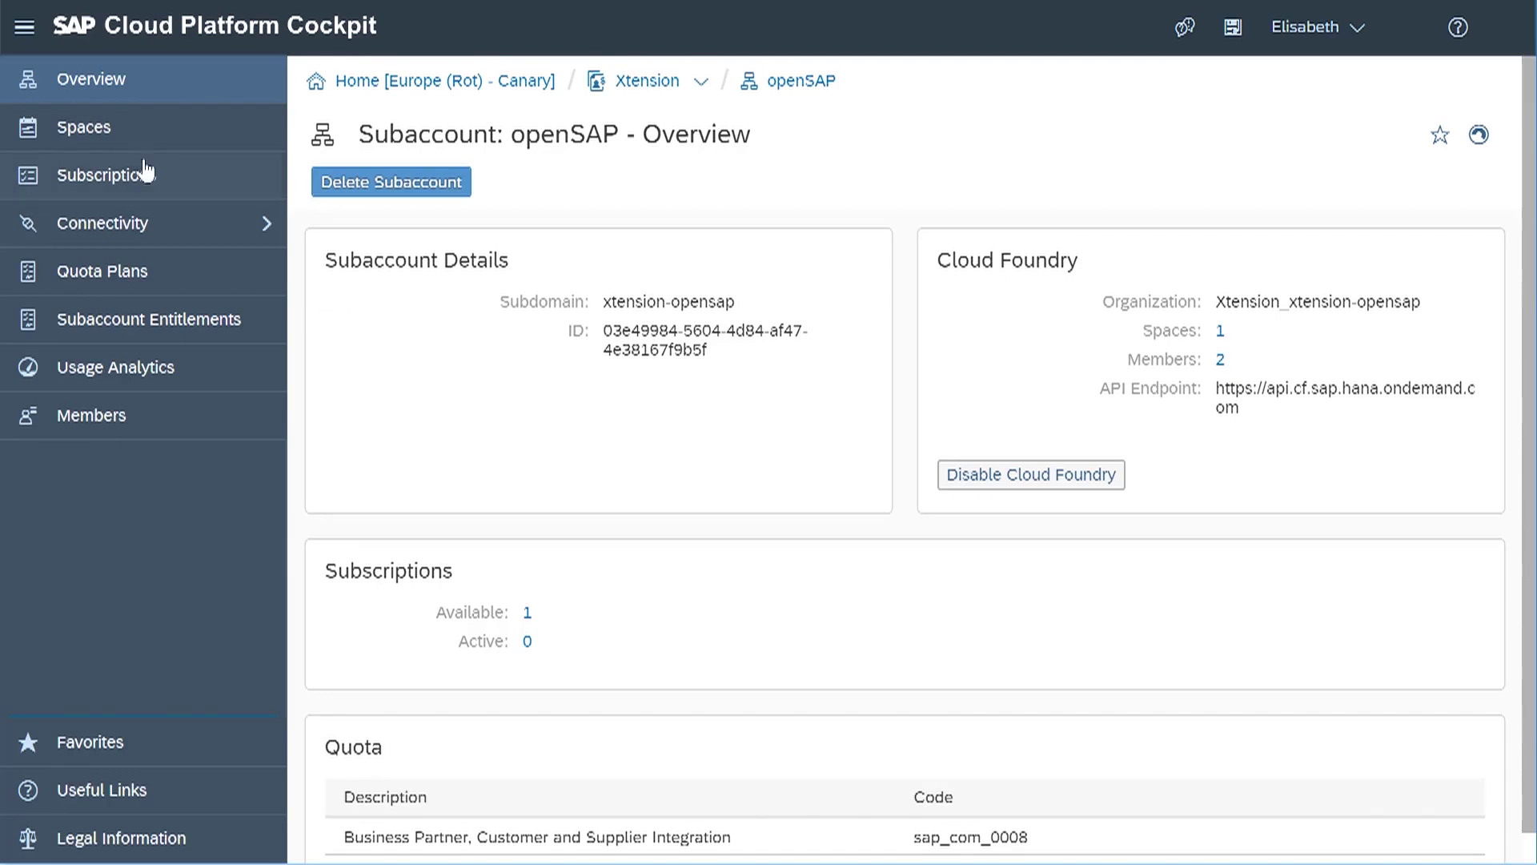
click(107, 141)
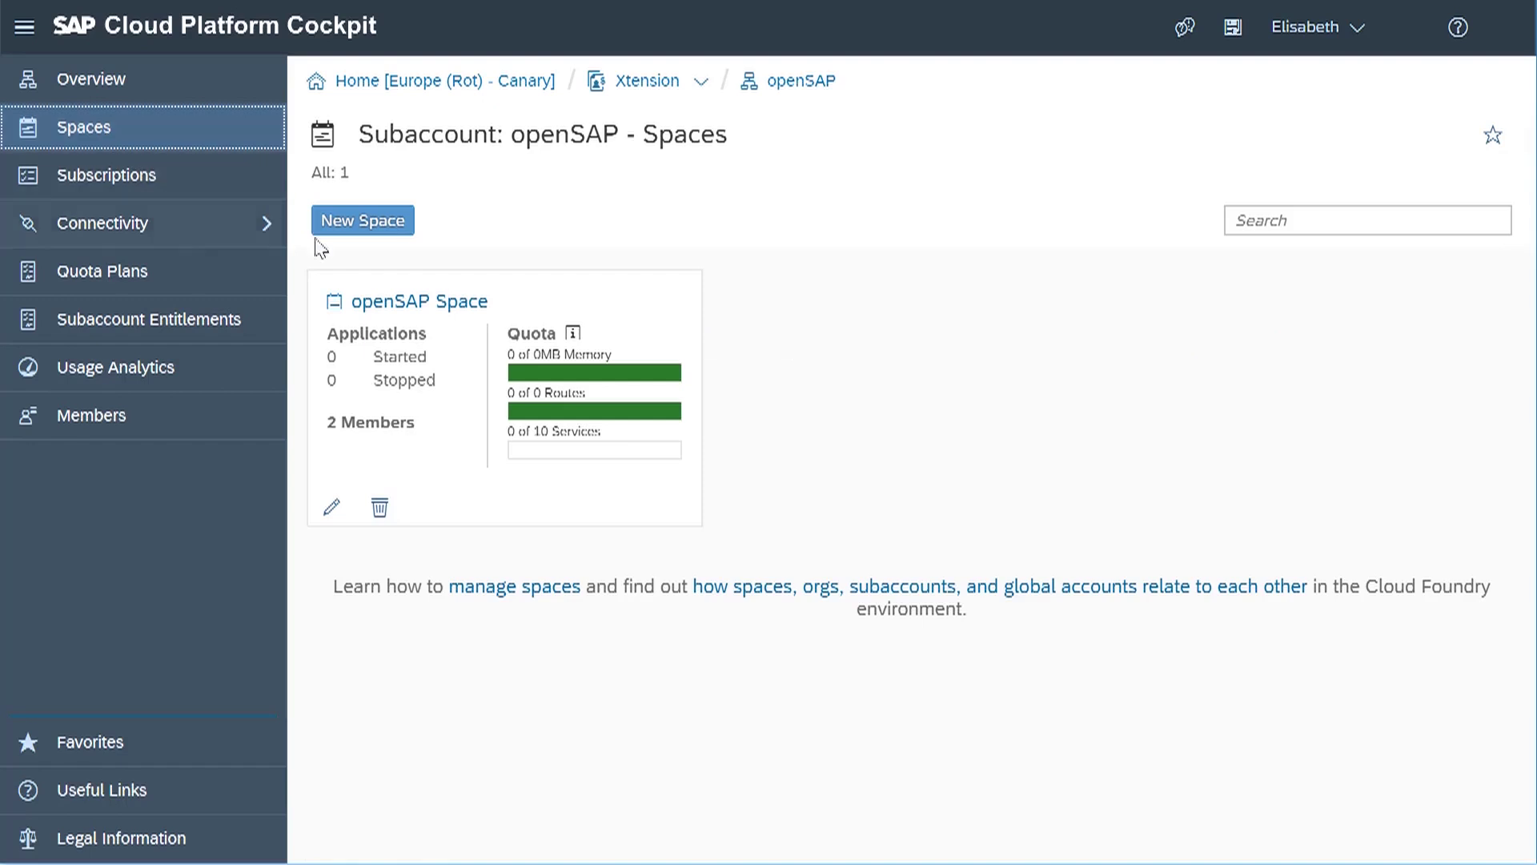
click(419, 303)
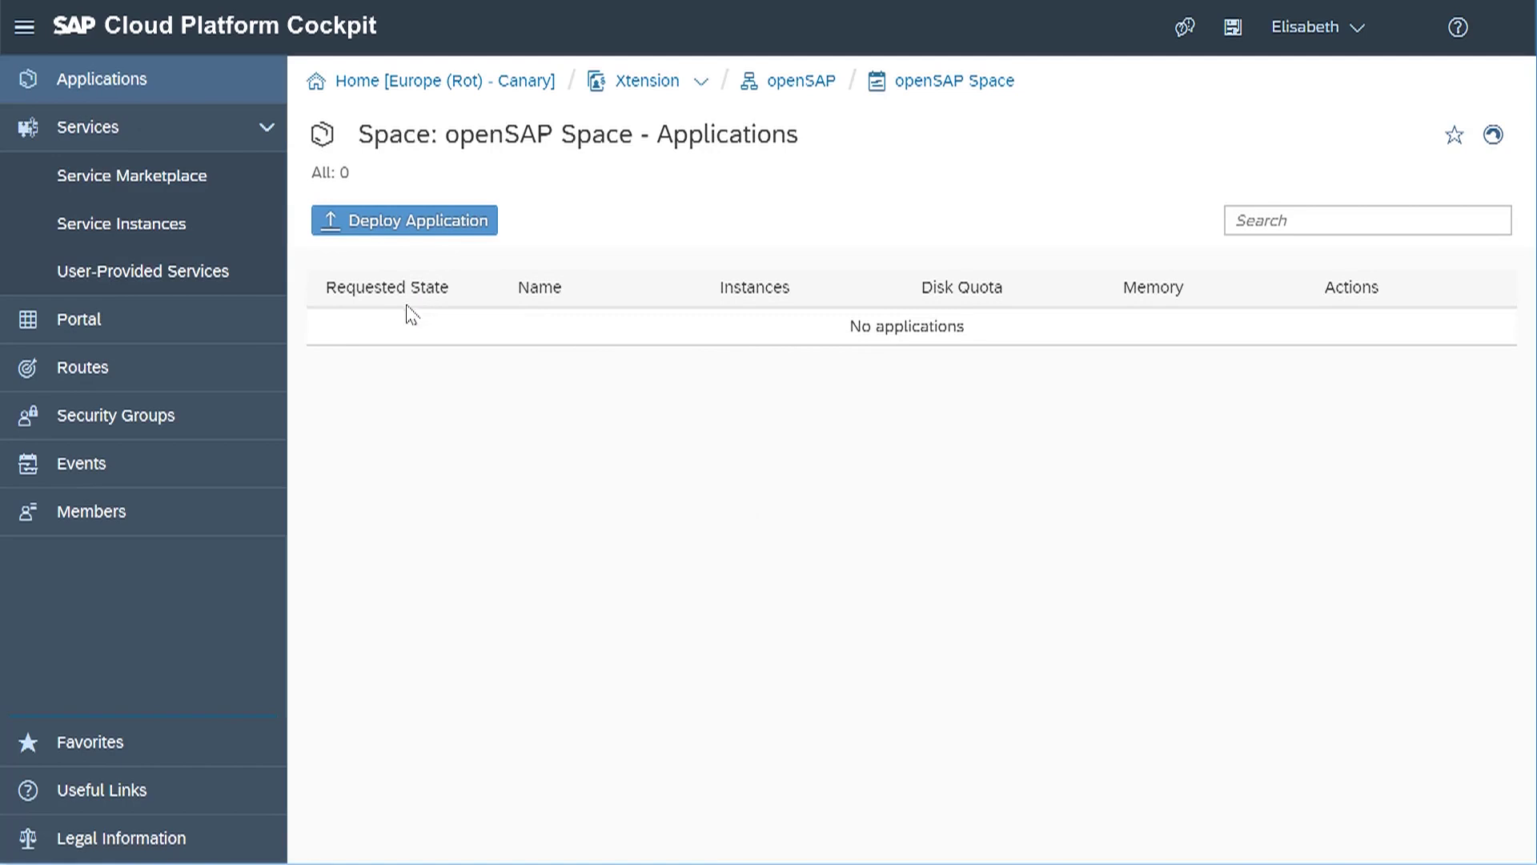
- Search the Service Marketplace for S4 and show the s4-hana-cloud service's instances
click(205, 186)
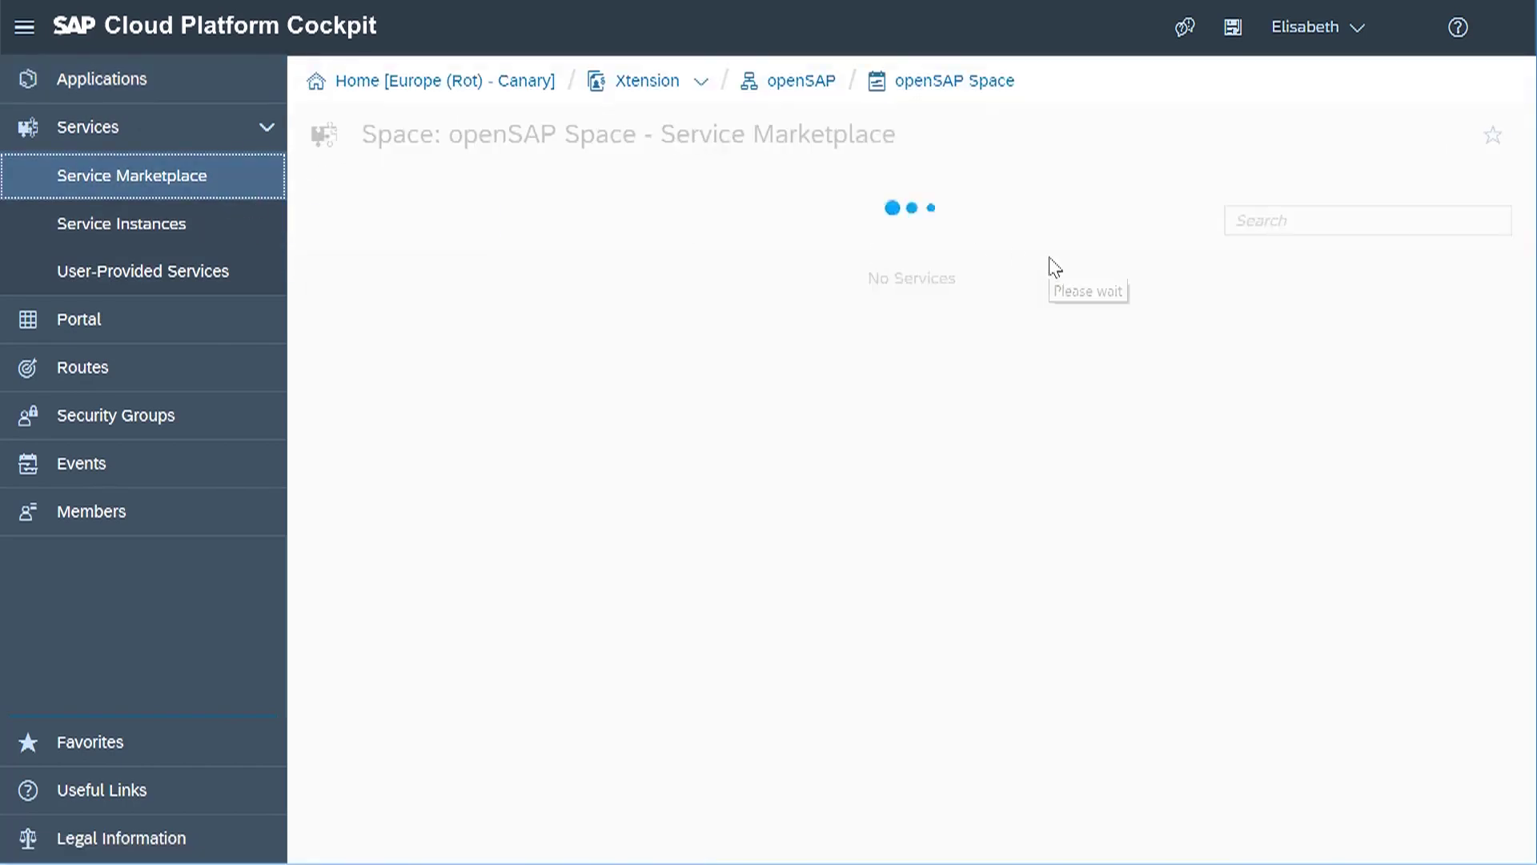
click(1295, 223)
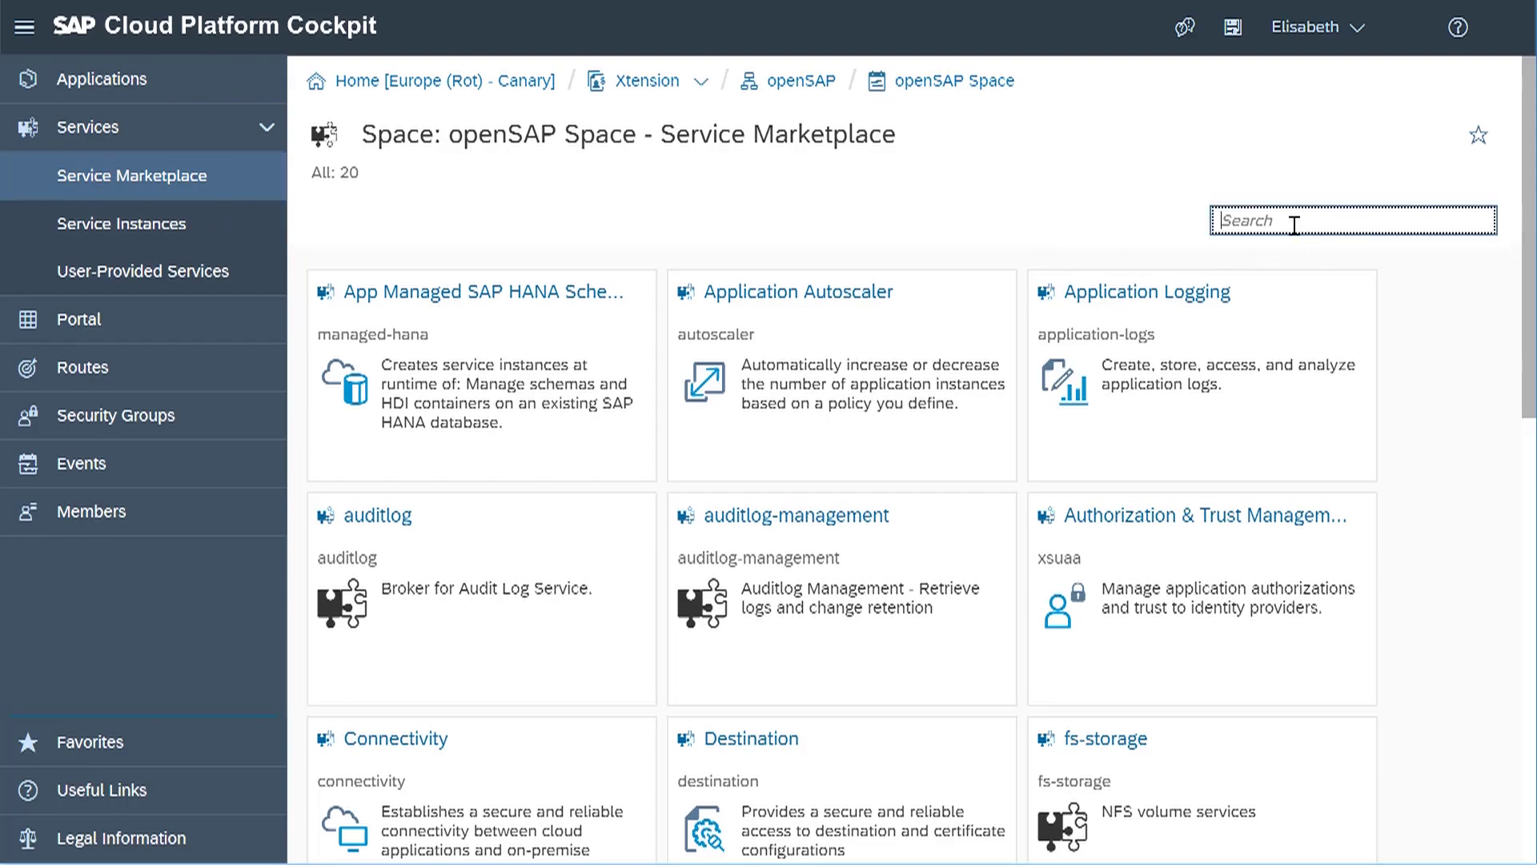
text(S4)
click(934, 258)
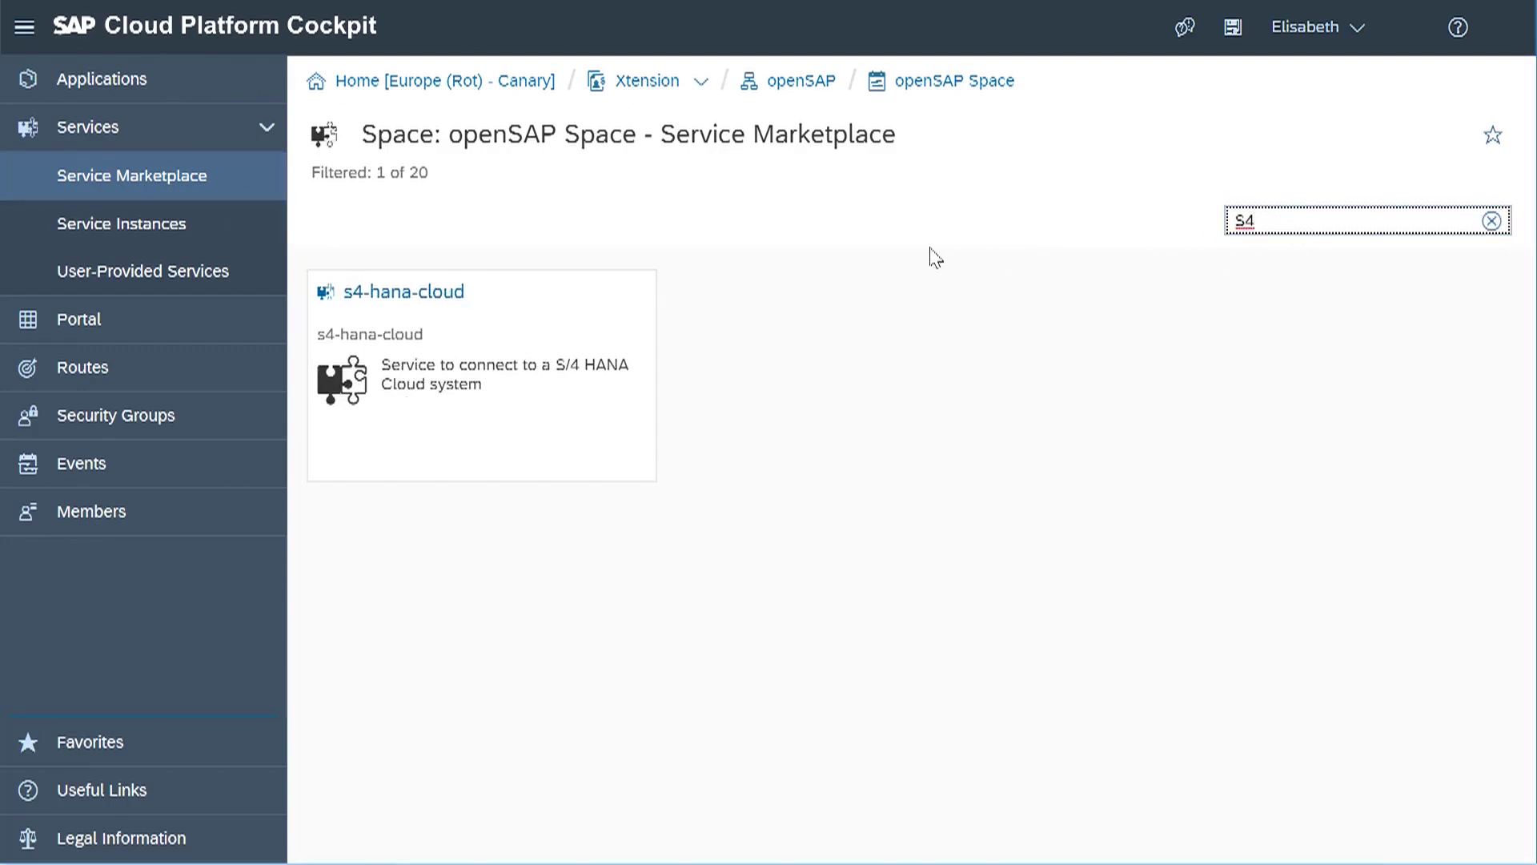
click(446, 299)
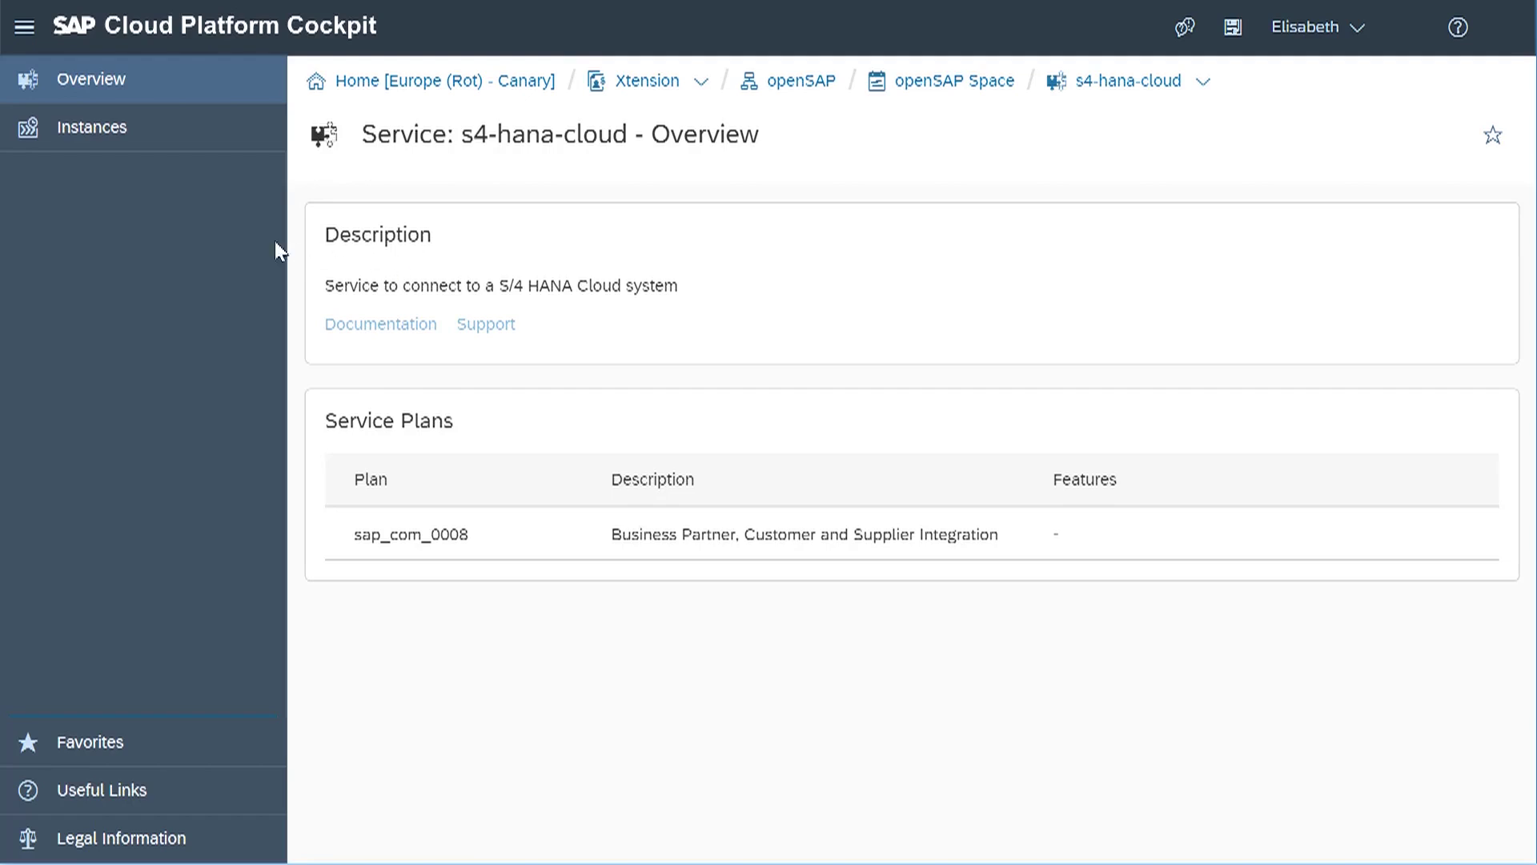
click(94, 133)
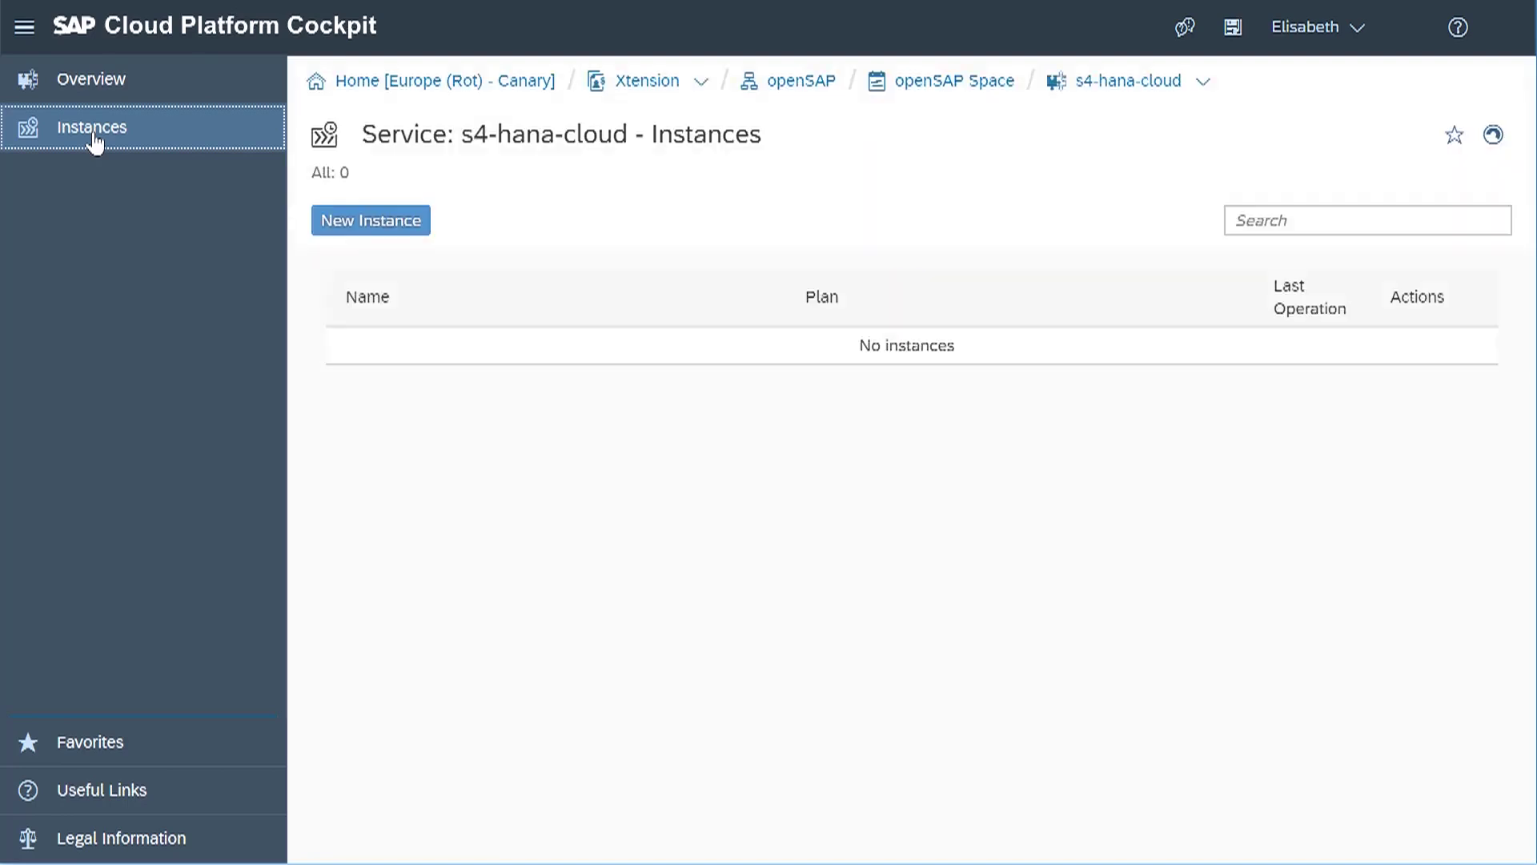
- Create 'Extend Demo Instance' for openSAP demo system, keeping default parameters and assignments
click(370, 222)
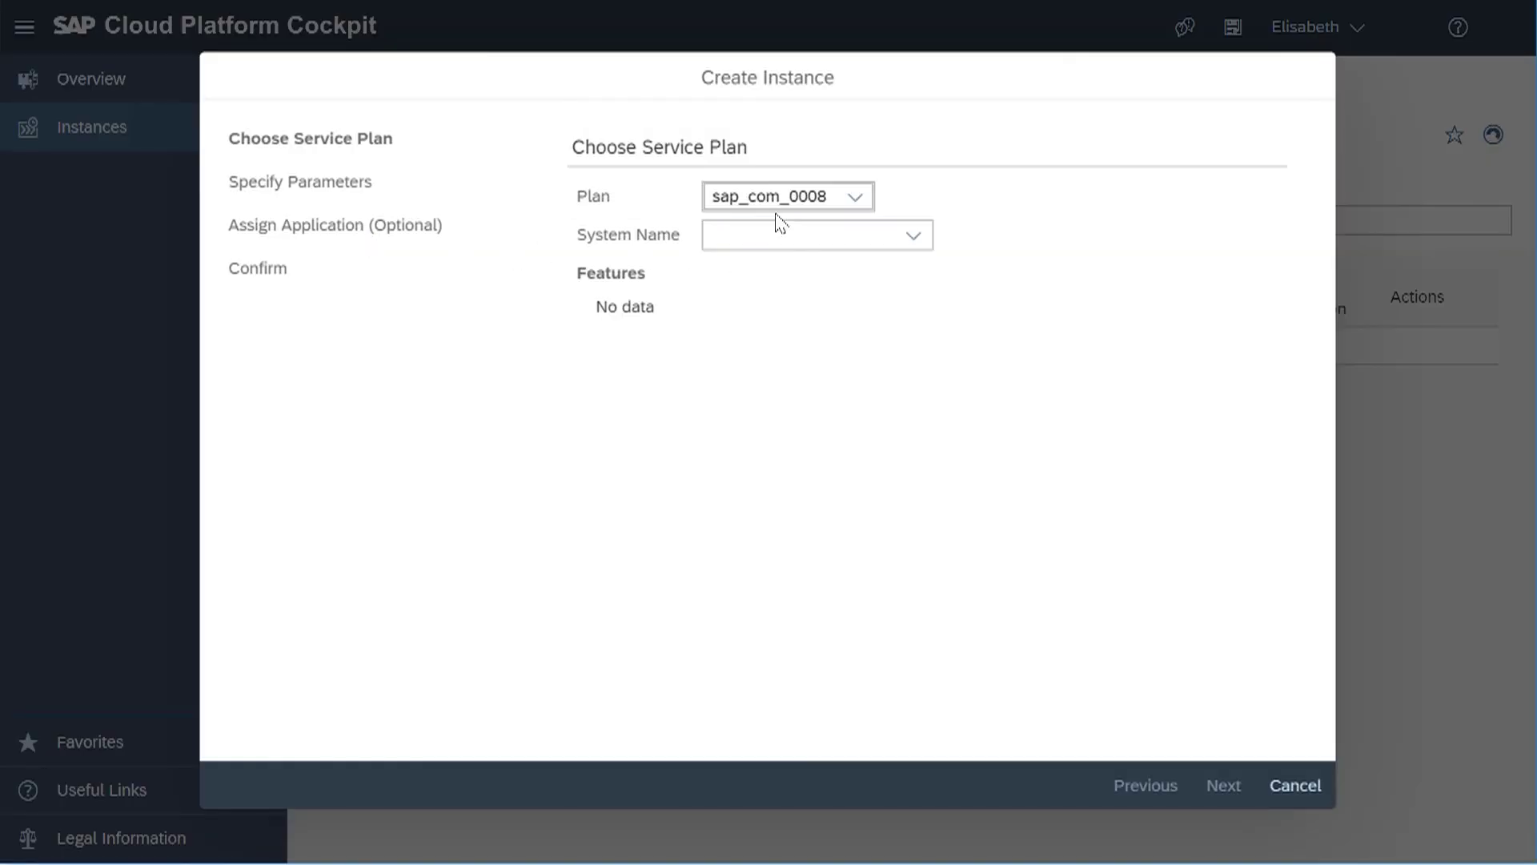
click(913, 235)
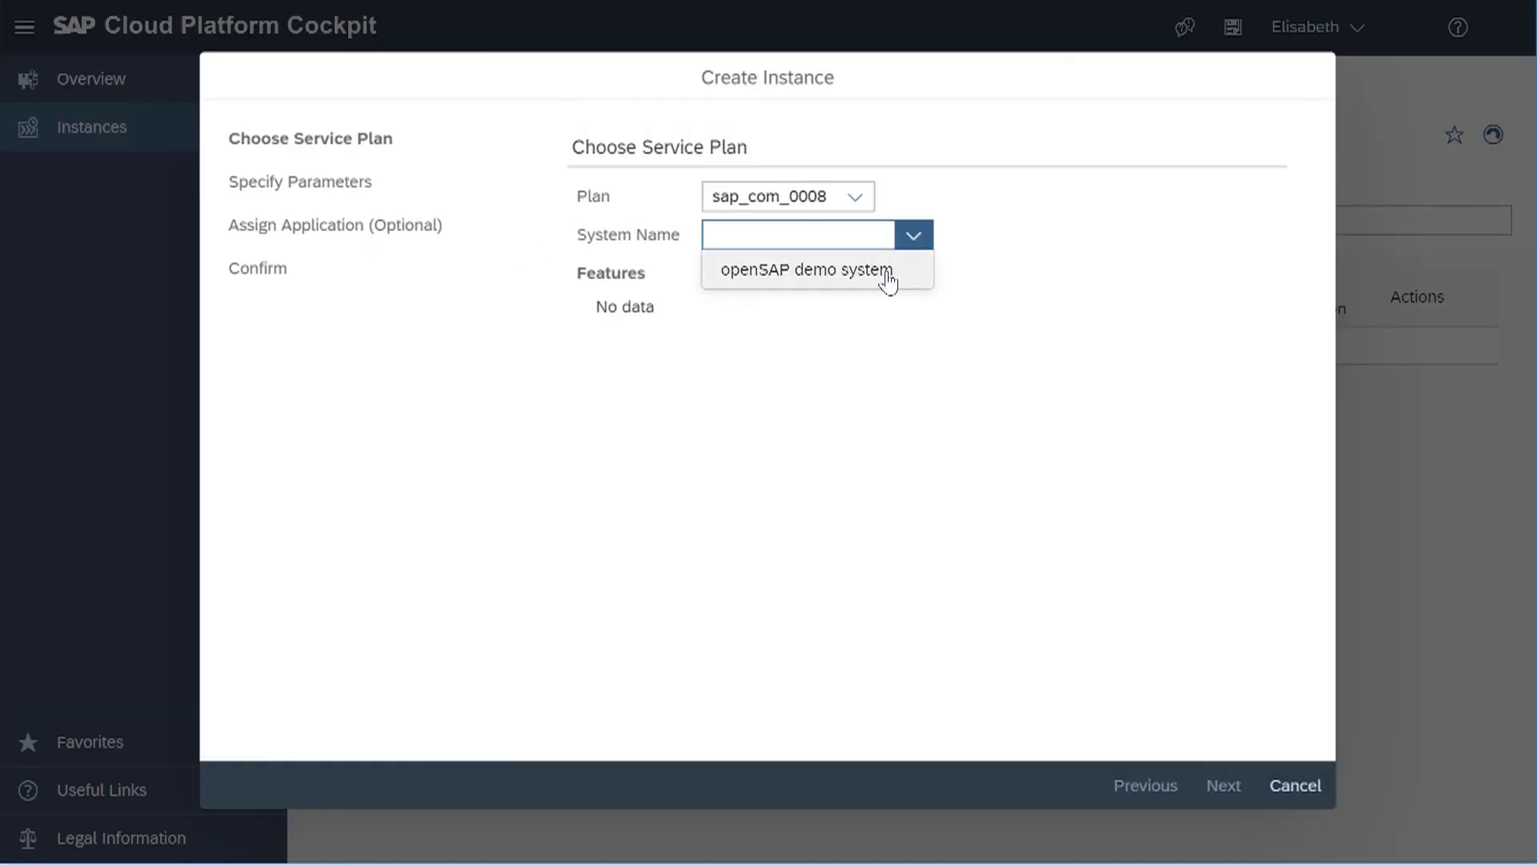
click(886, 274)
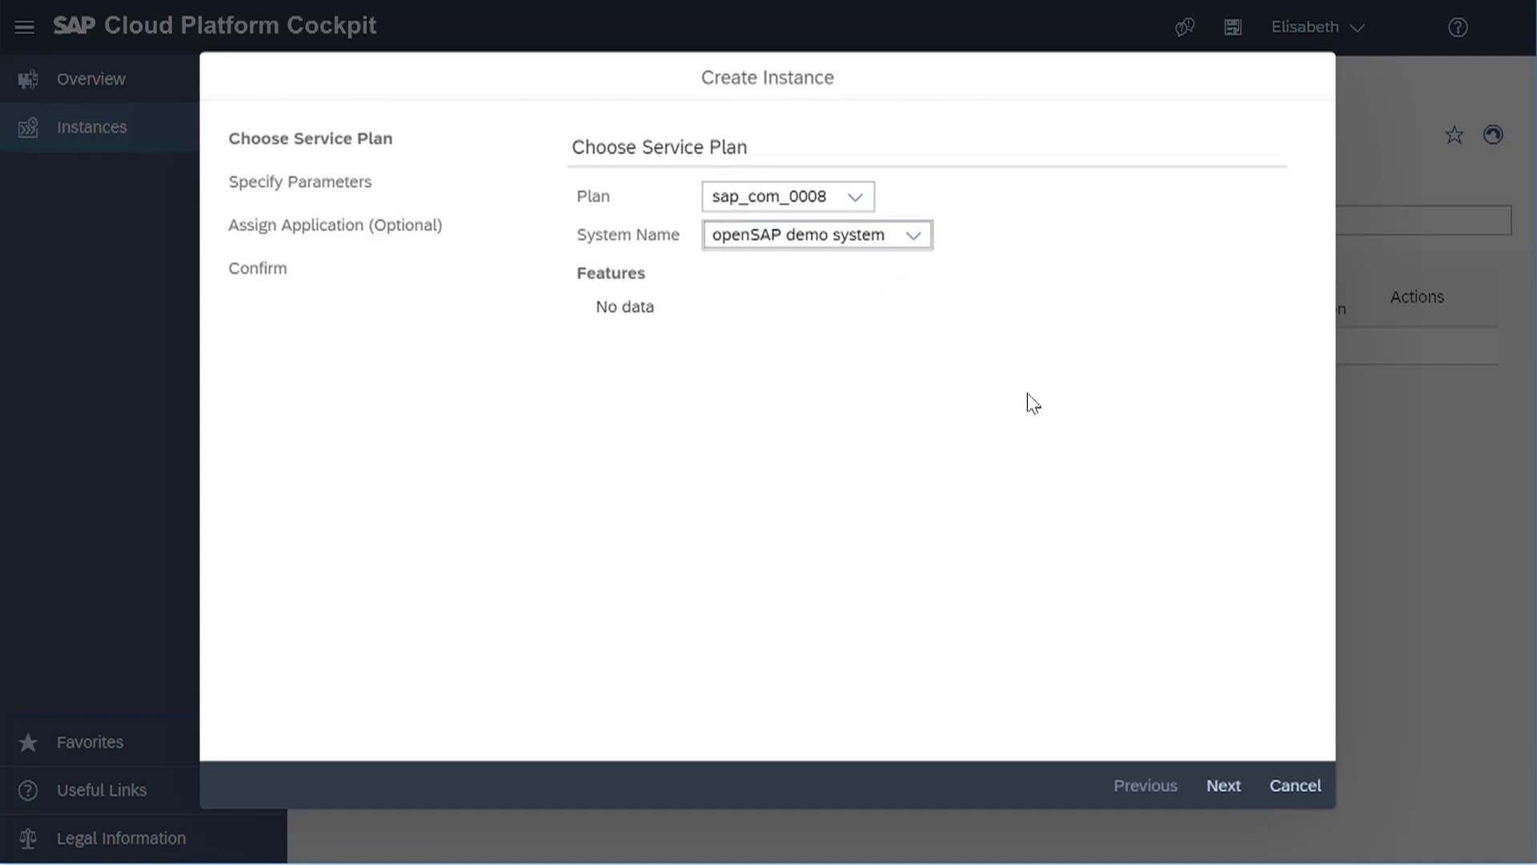
click(1235, 786)
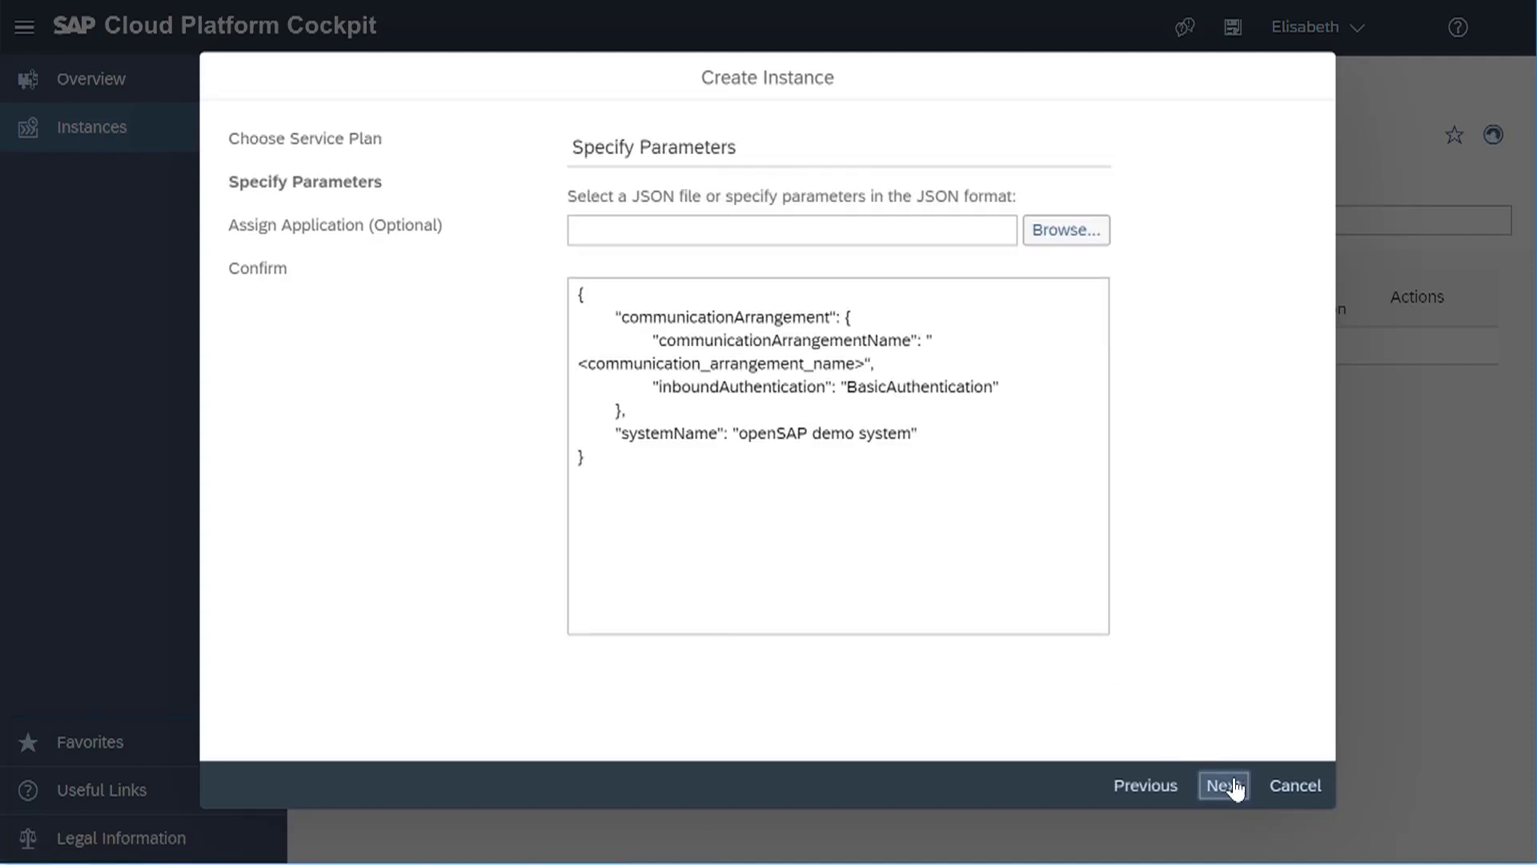
click(1226, 786)
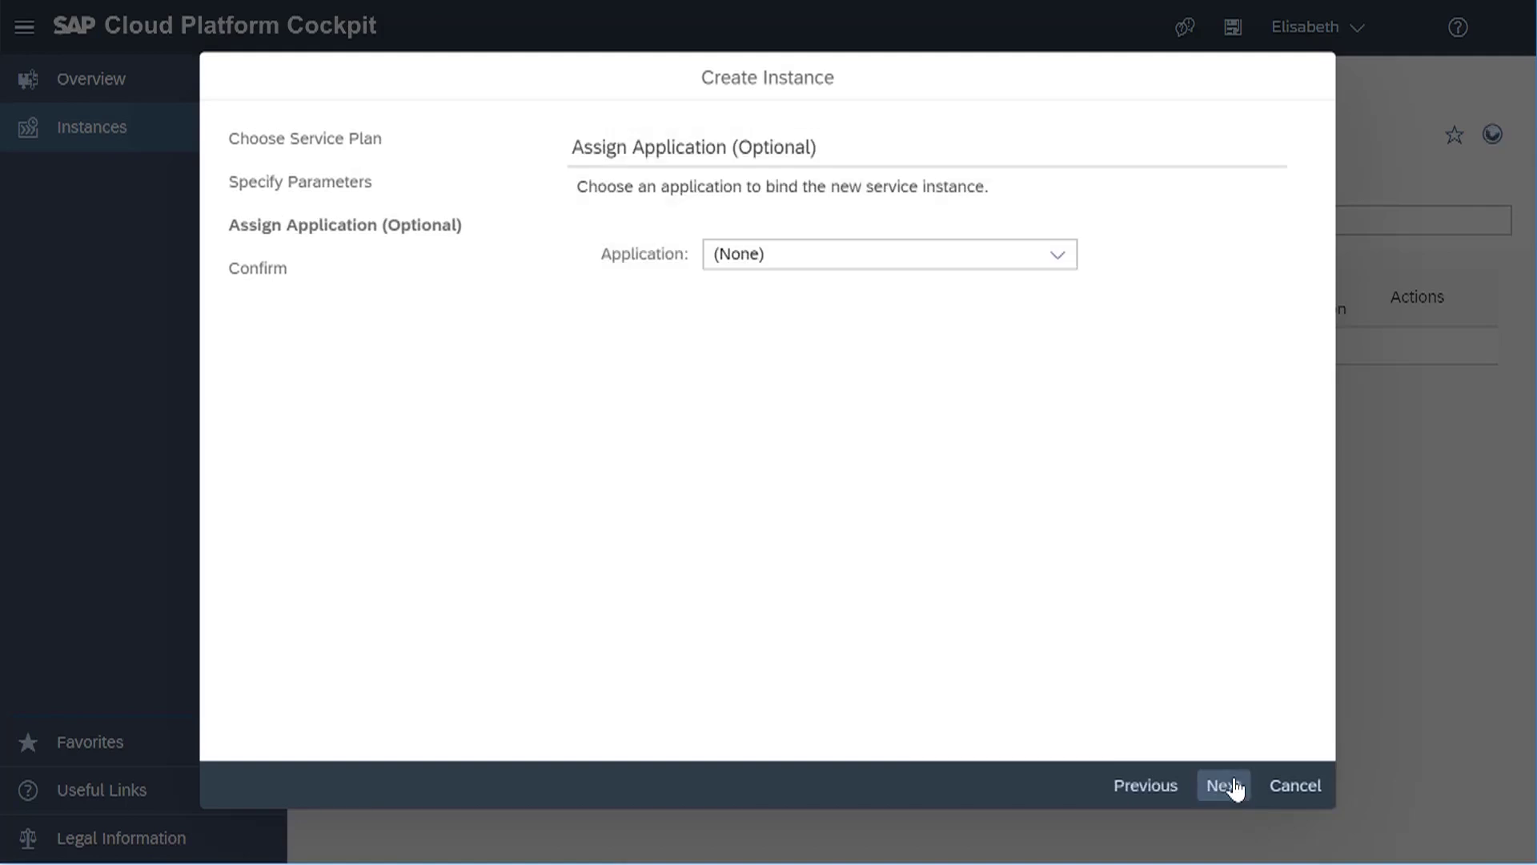
click(1226, 785)
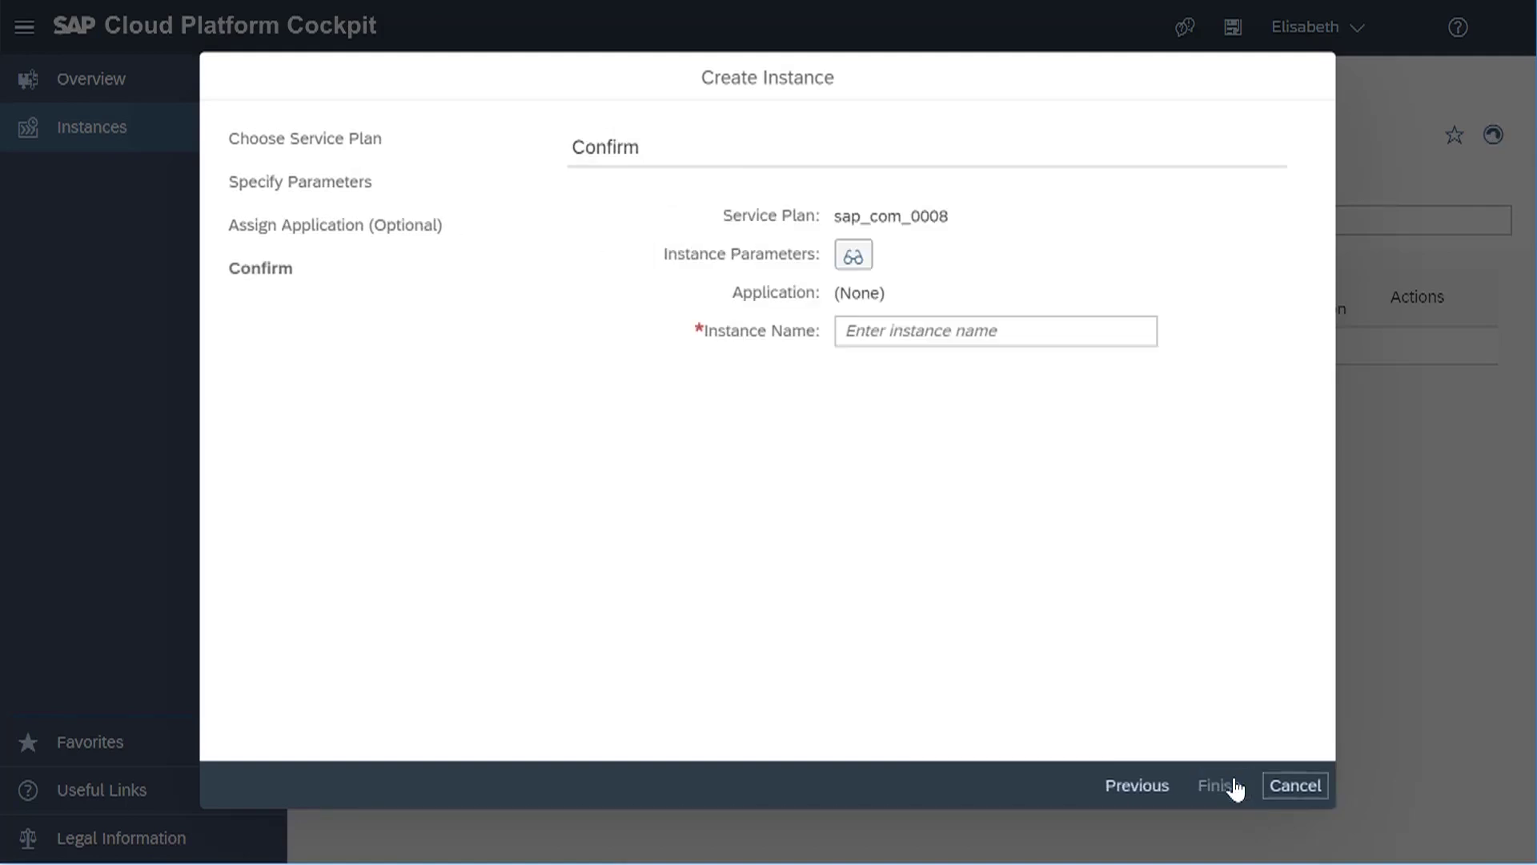
click(1038, 345)
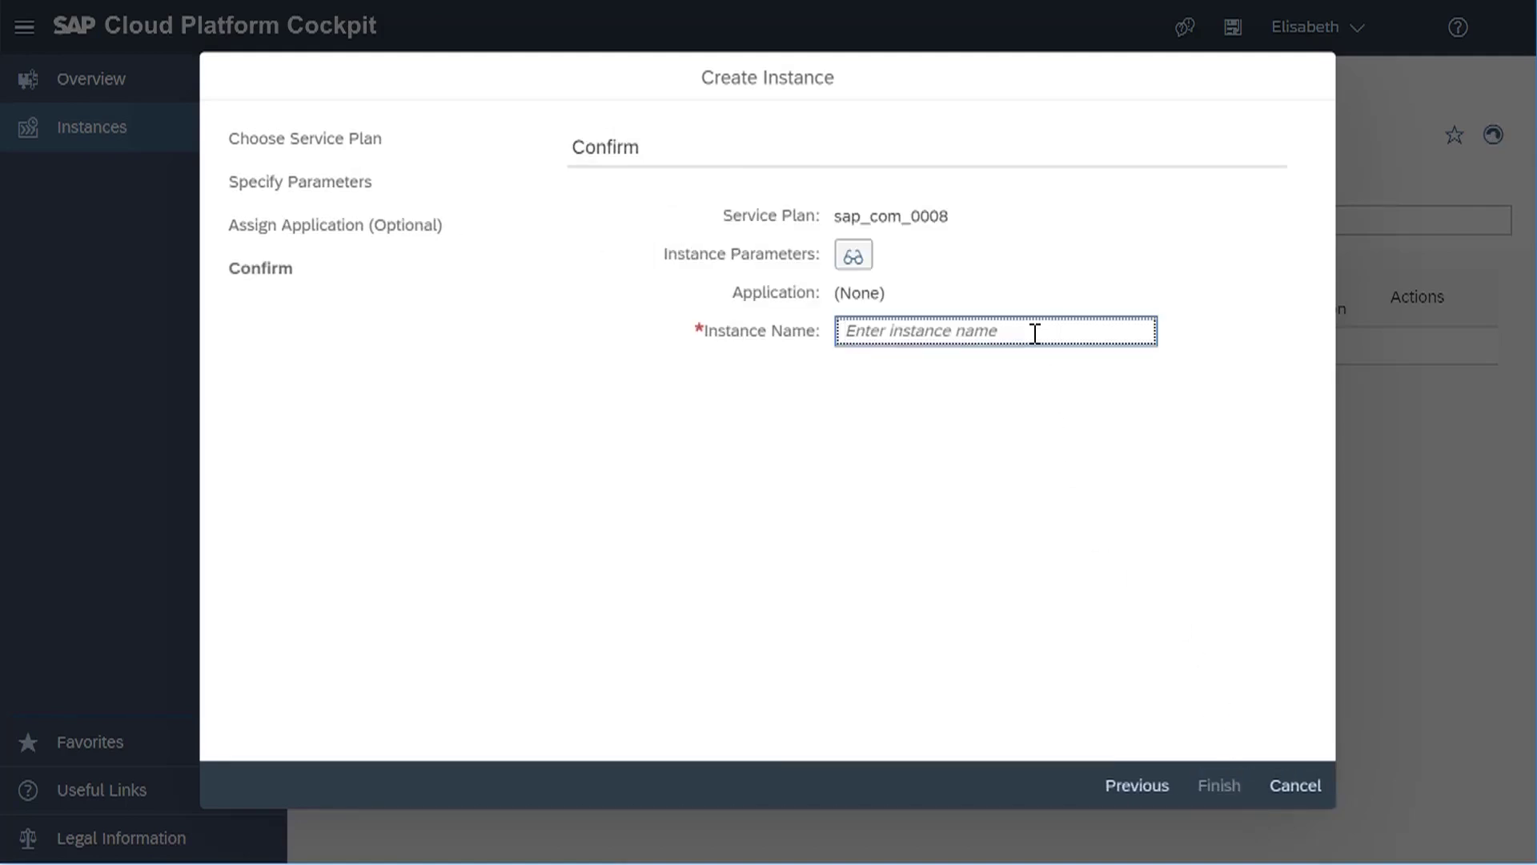
text(Extend Demo Instanc)
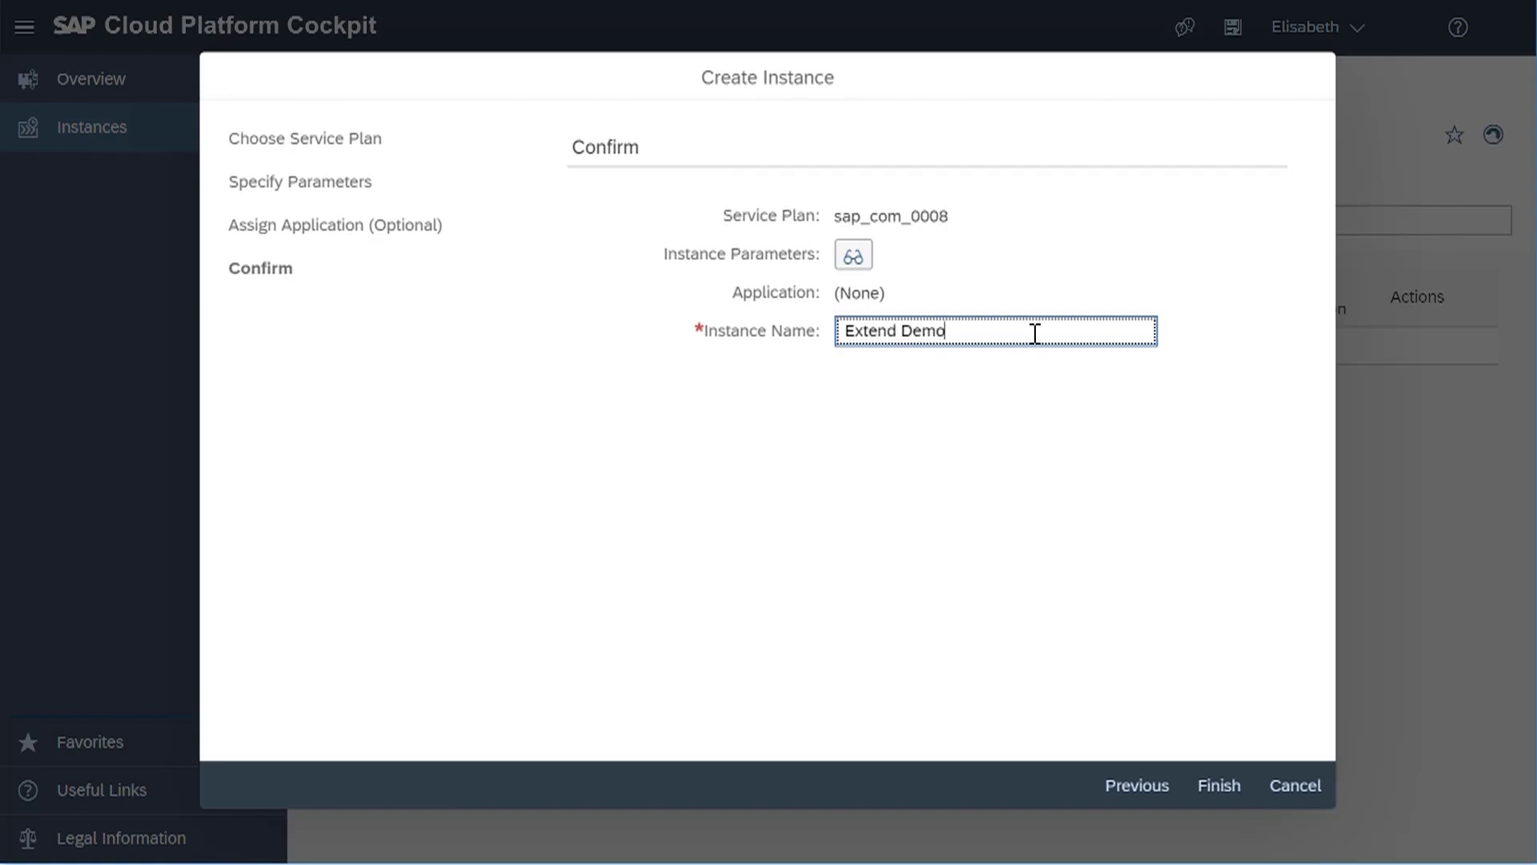
text(e)
click(1219, 786)
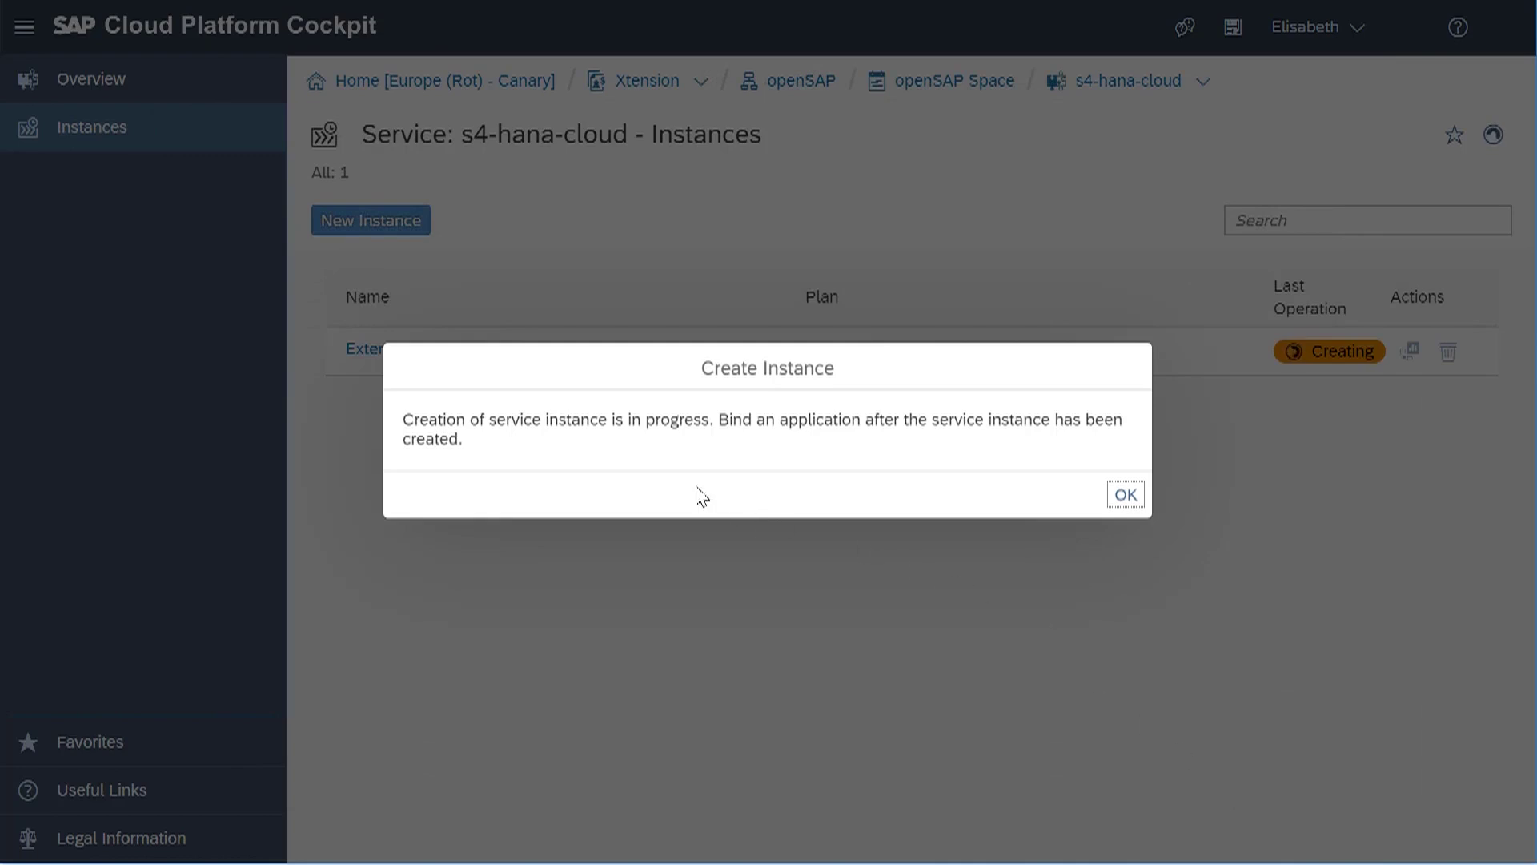
- Acknowledge the Create Instance message while Extend Demo Instance finishes creating
click(1125, 496)
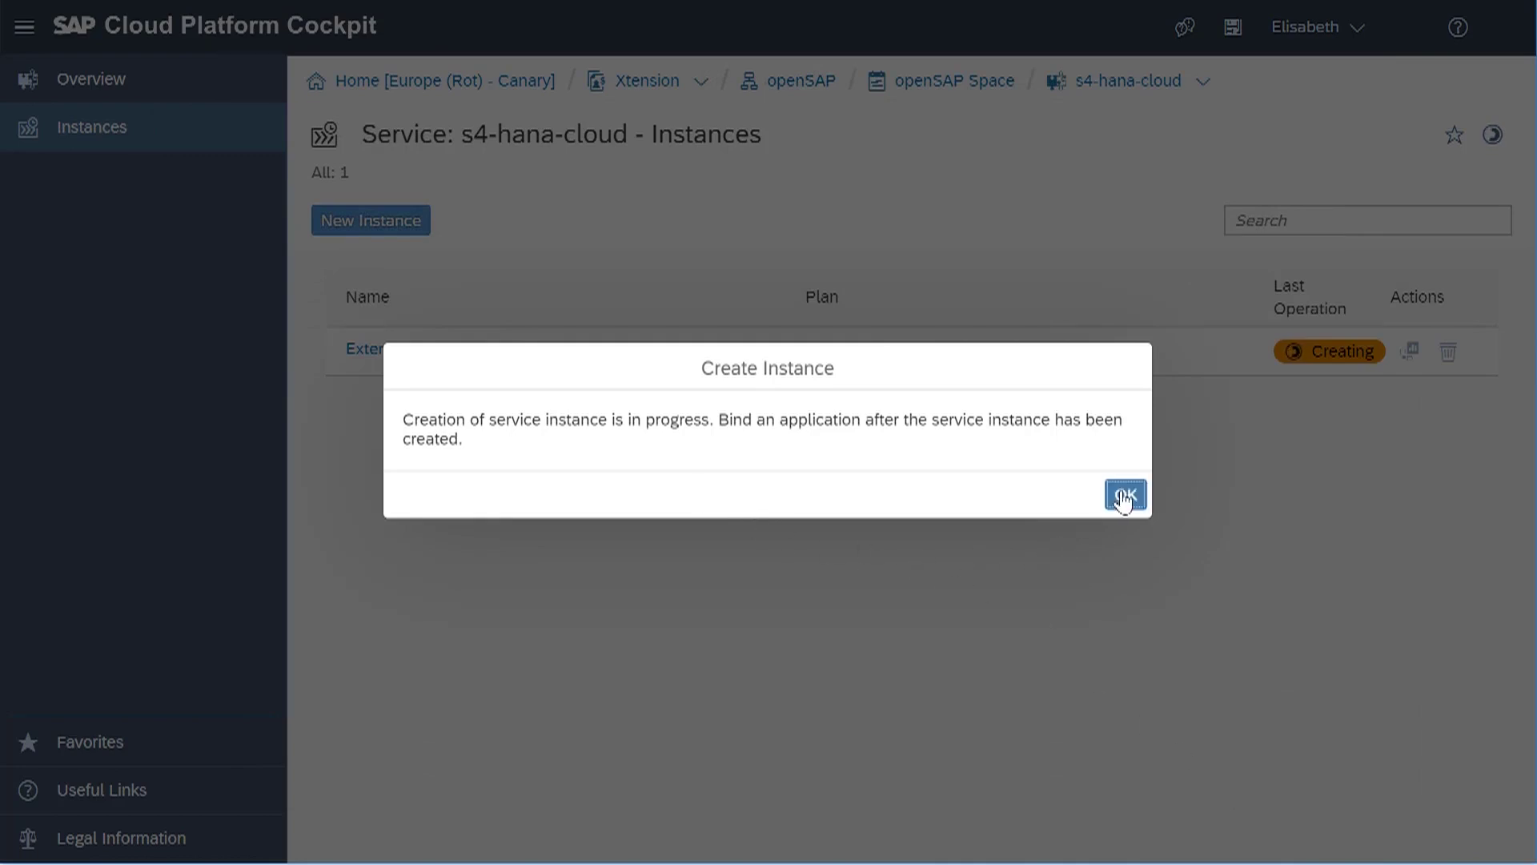